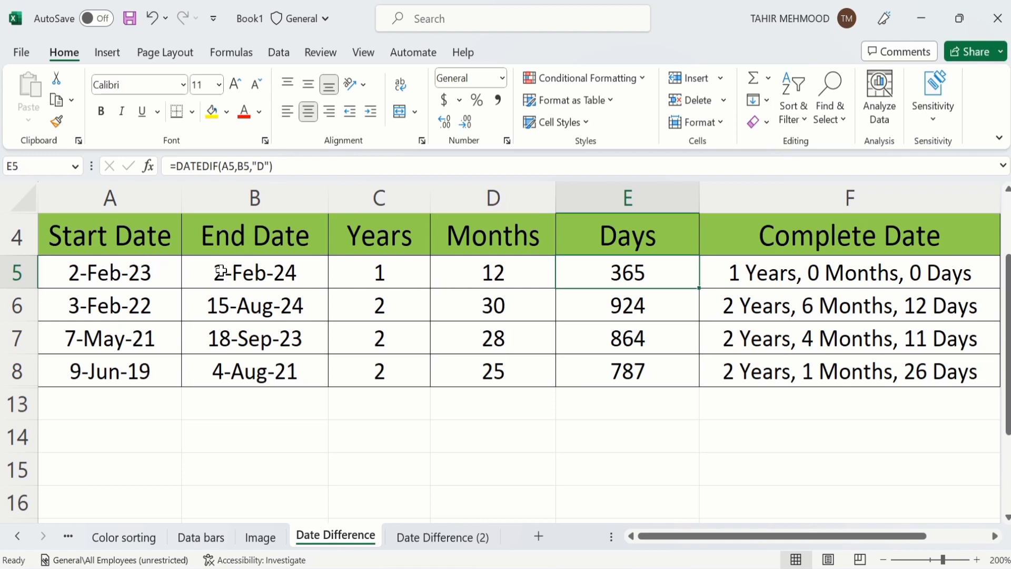
Step: Review the DATEDIF formulas in C5, D5 and E5, then switch to the Date Difference (2) sheet
click(366, 271)
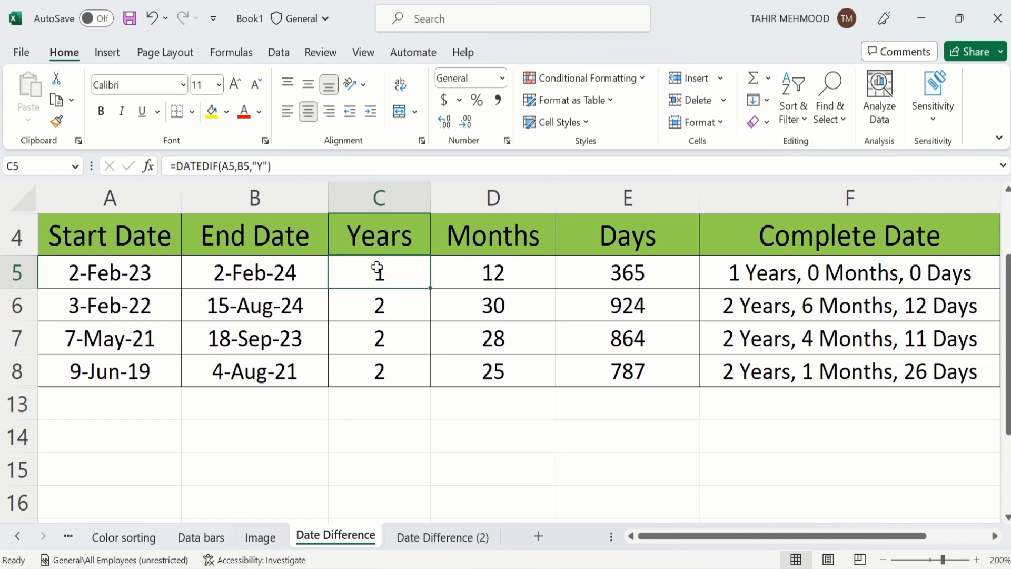
click(465, 271)
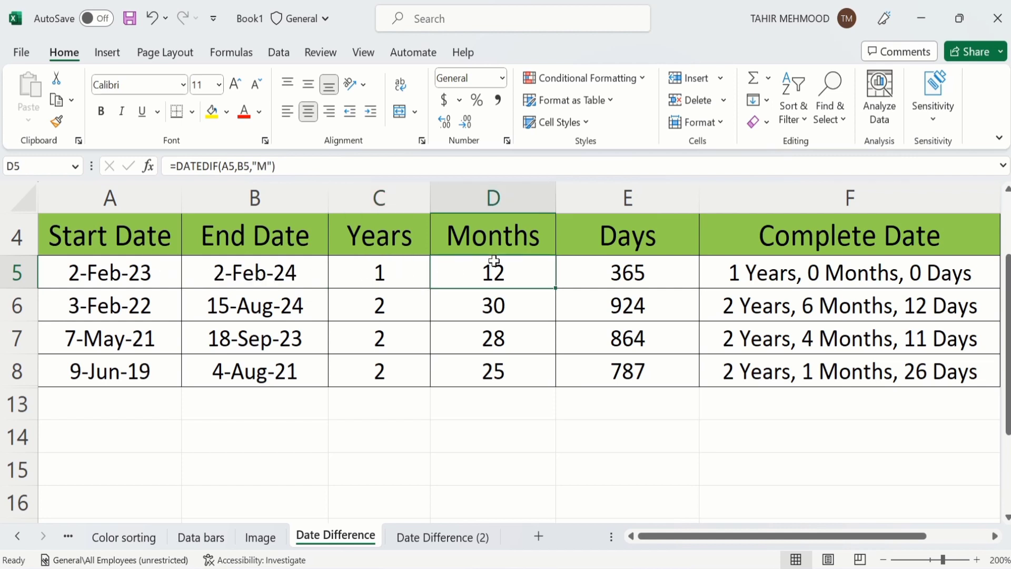
click(581, 277)
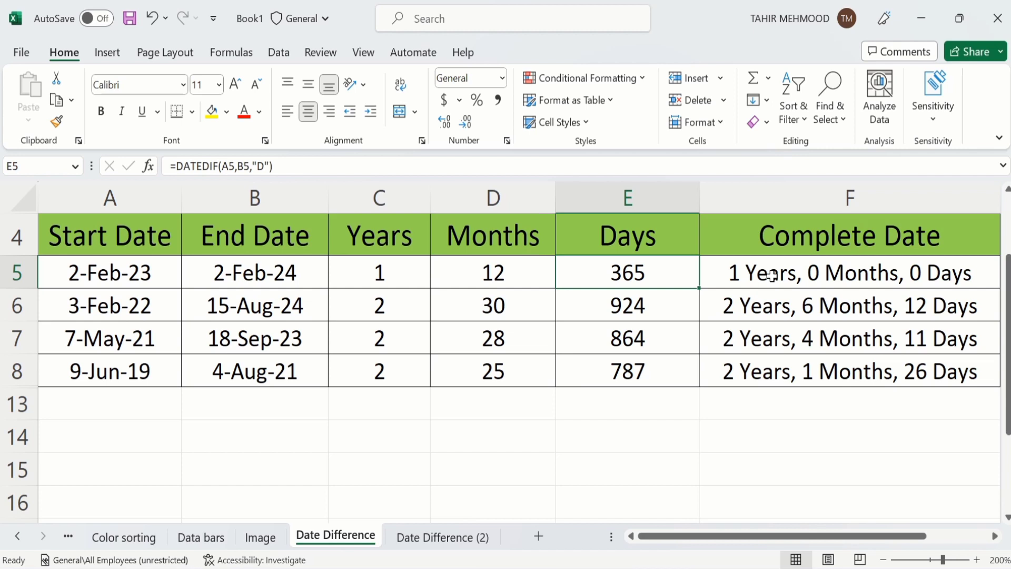
click(435, 538)
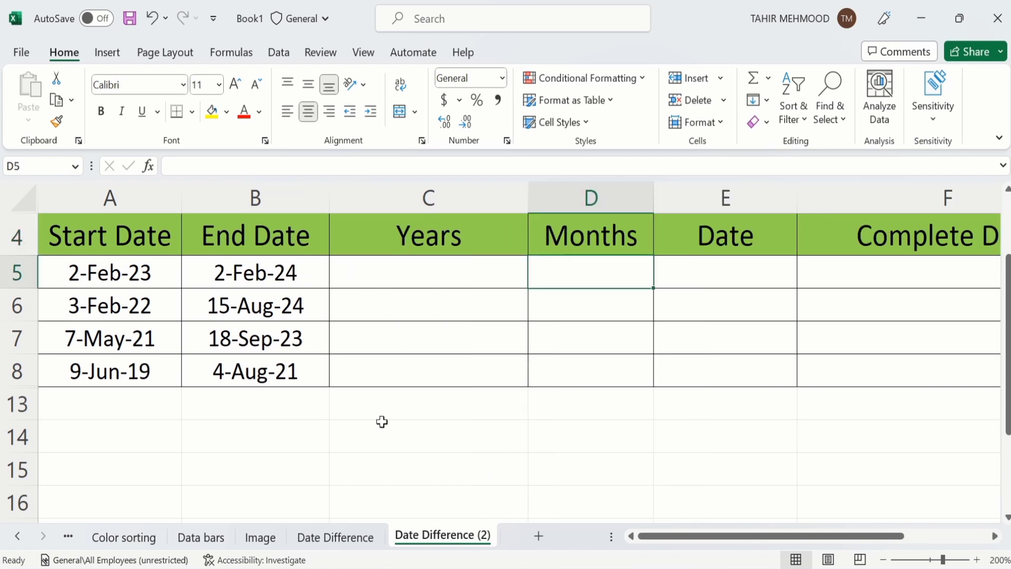
Step: Enter =DATEDIF(A5,B5,"Y") in C5 and fill it down to C8, giving 1, 2, 2, 2
click(384, 274)
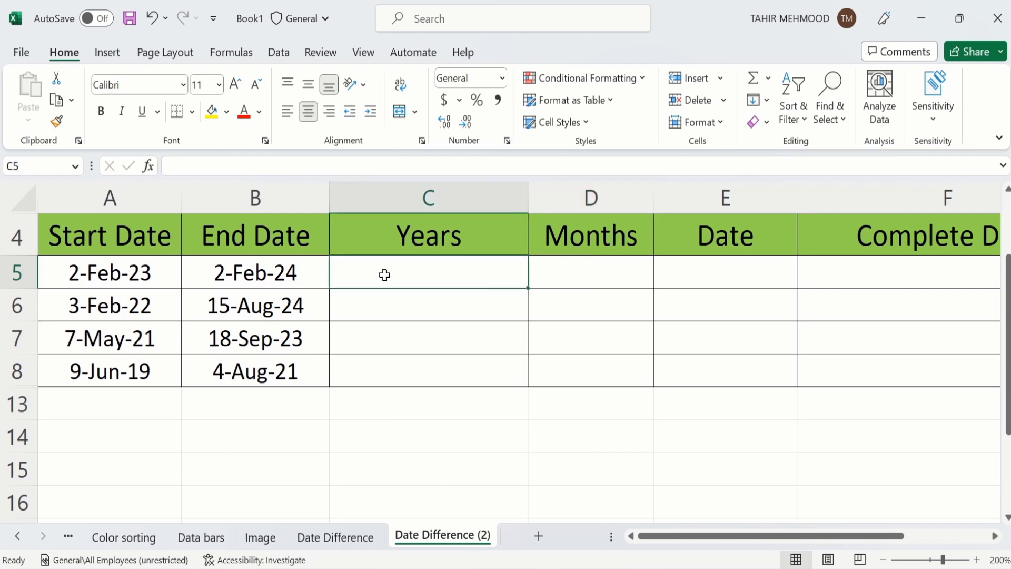
text(=)
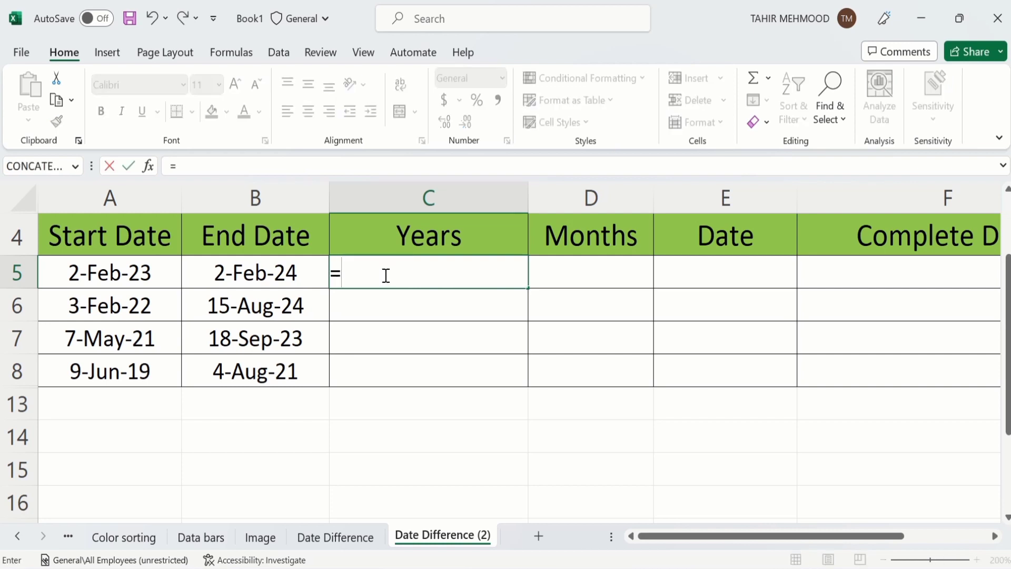
text(date)
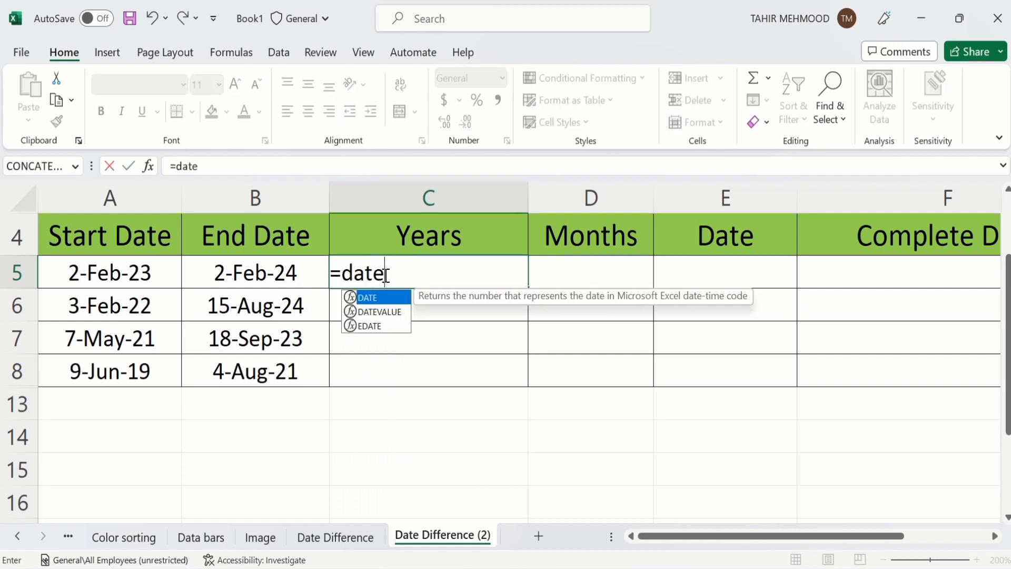
text(dif)
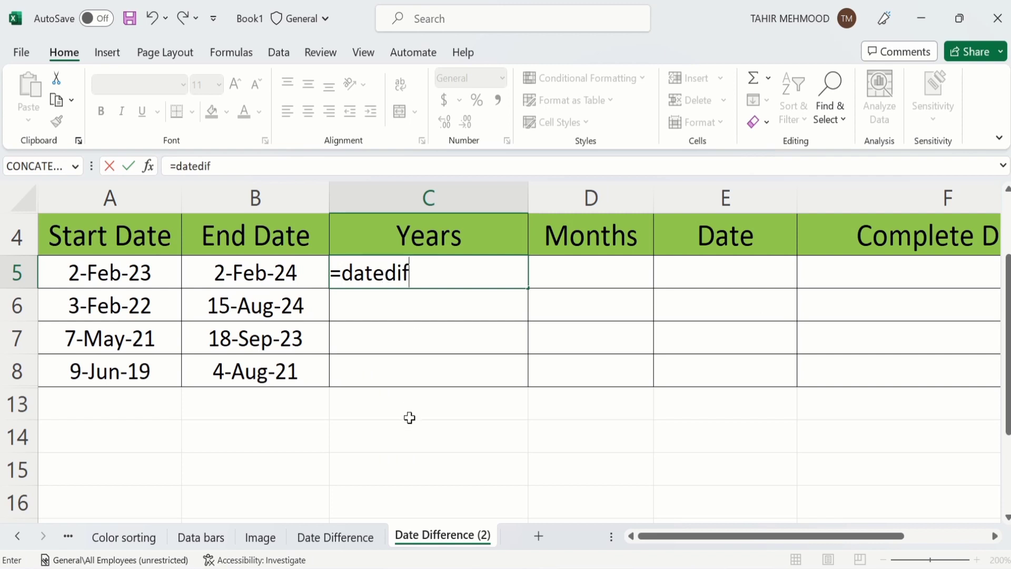
text(()
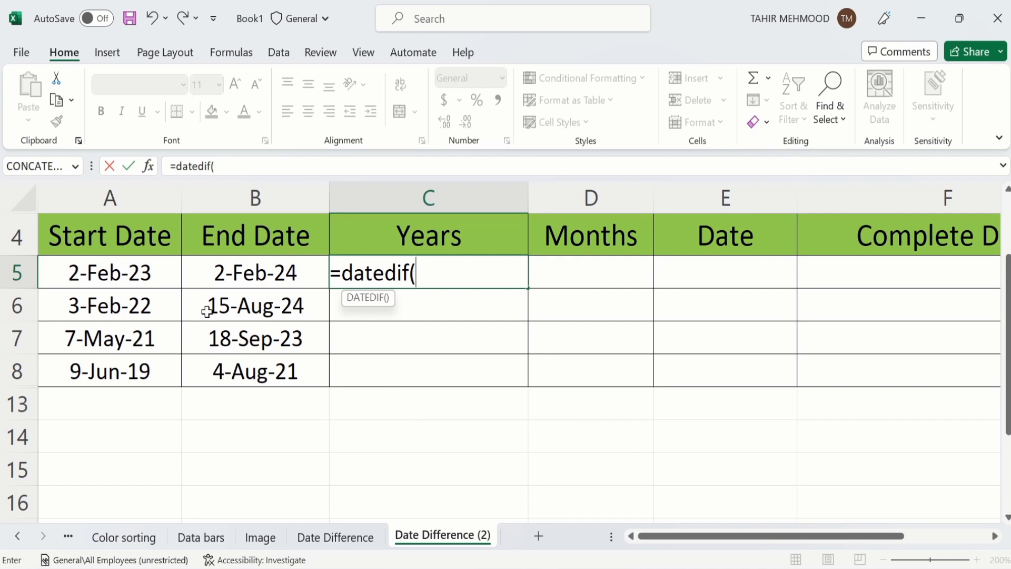
click(127, 274)
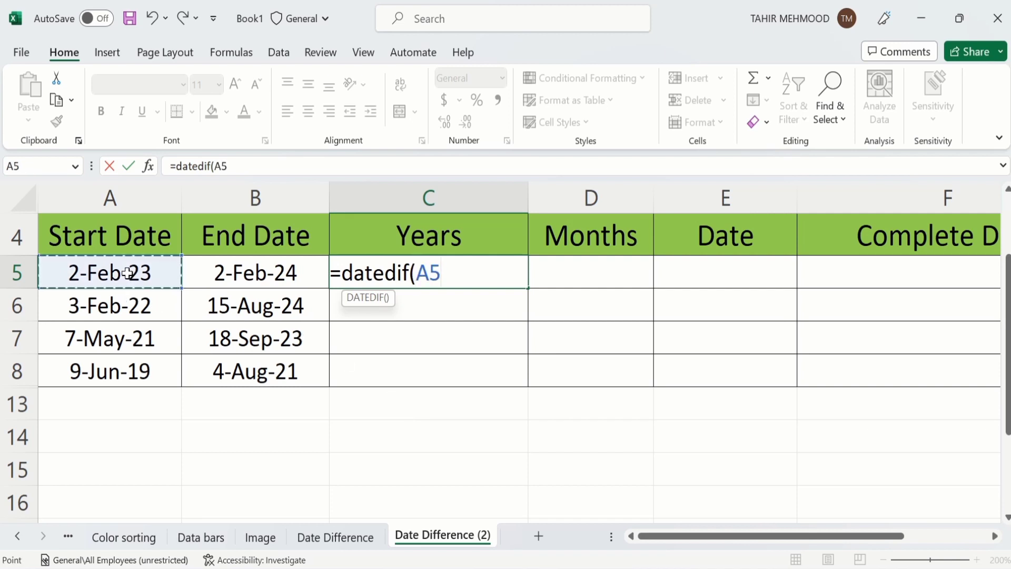
text(,)
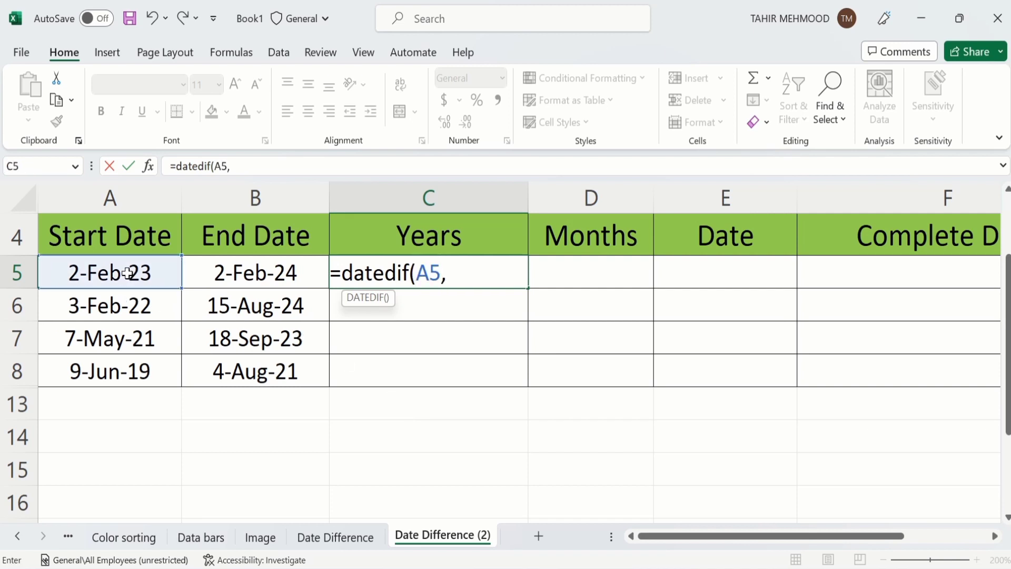
click(236, 273)
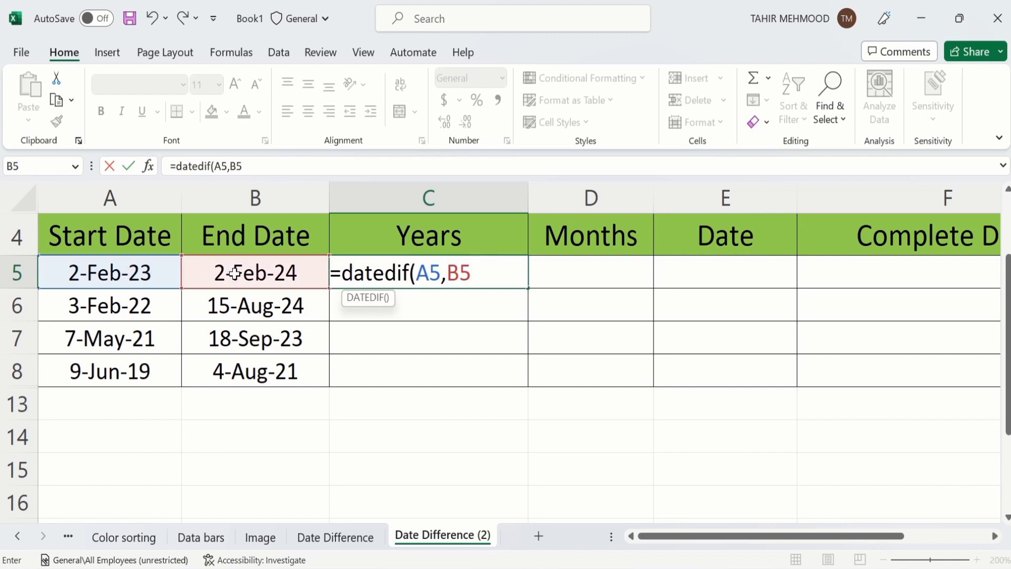
text(,"Y"))
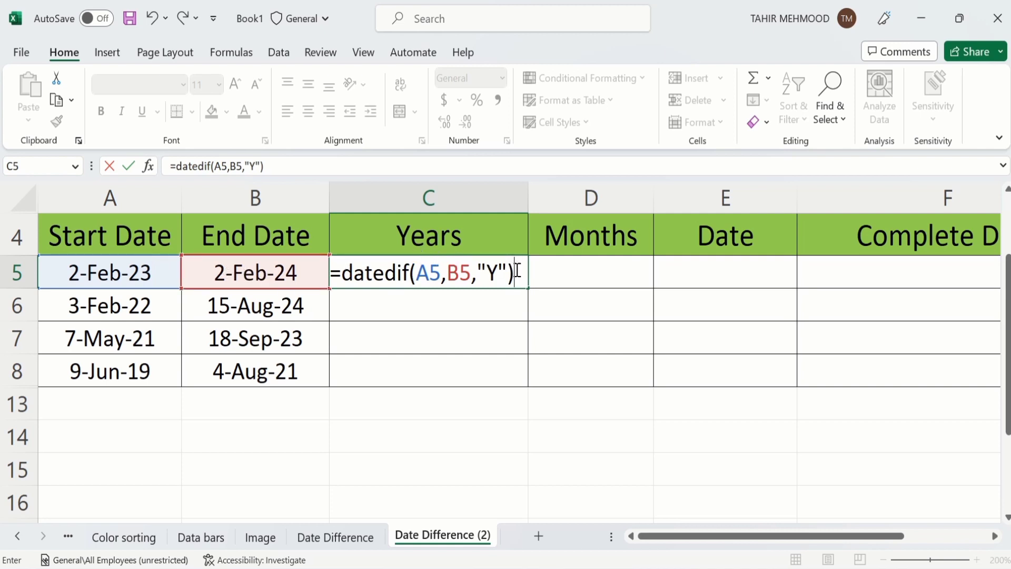
key(Return)
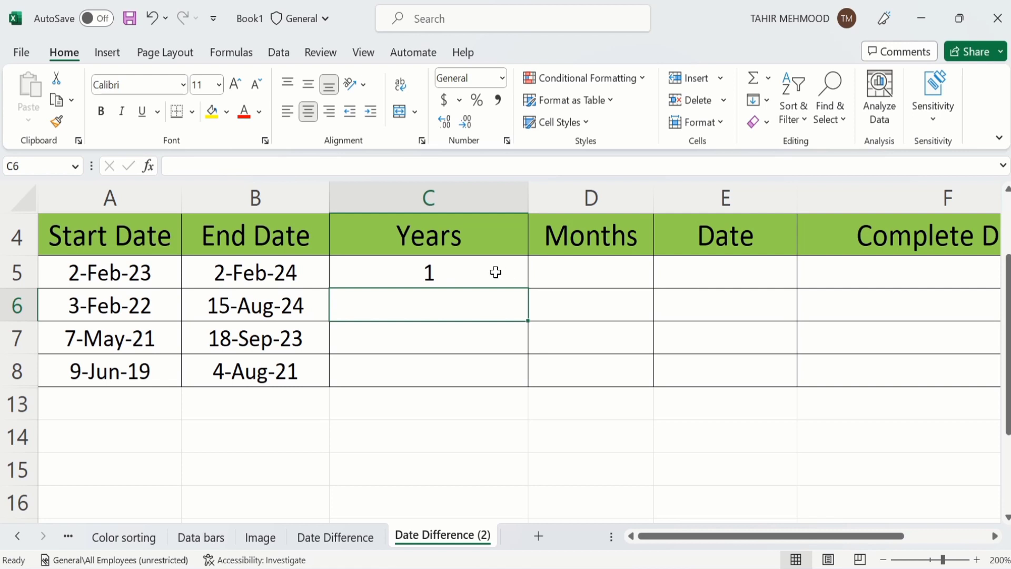
click(496, 272)
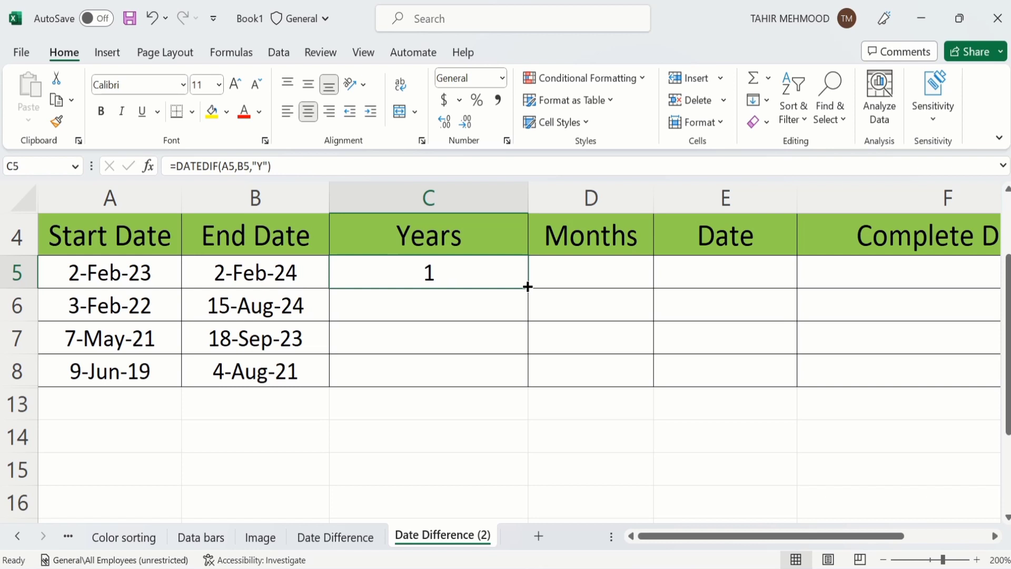
drag(528, 289, 522, 378)
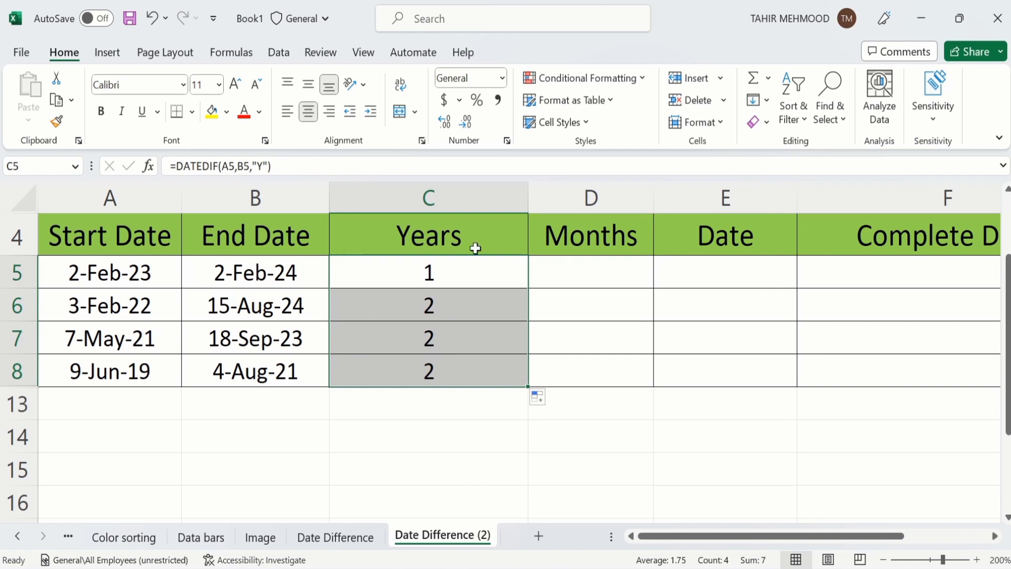
click(576, 271)
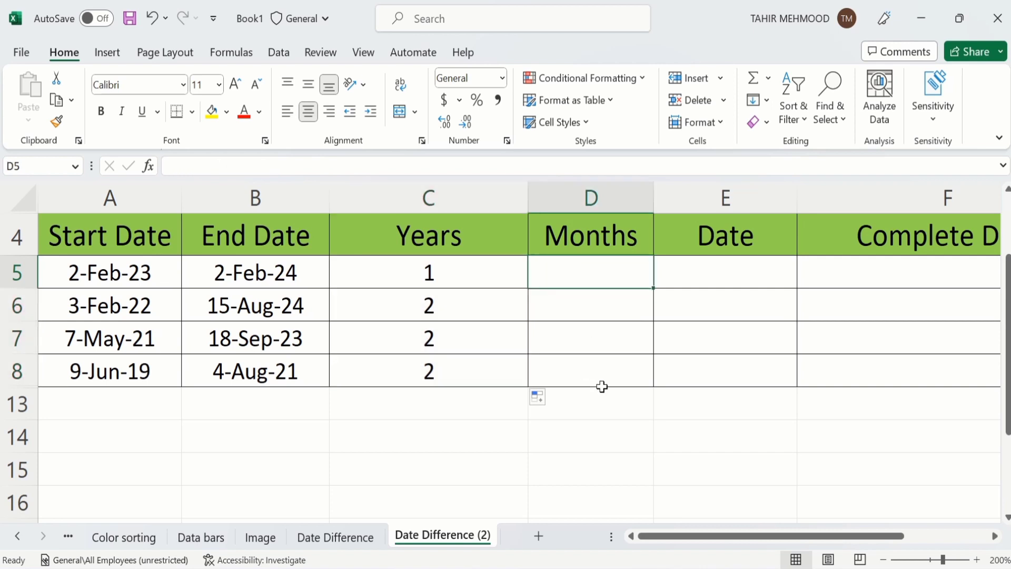
Step: Fill D5:D8 with =DATEDIF(A5,B5,"M") (12, 30, 28, 25) and rename the E4 header to Days
text(=)
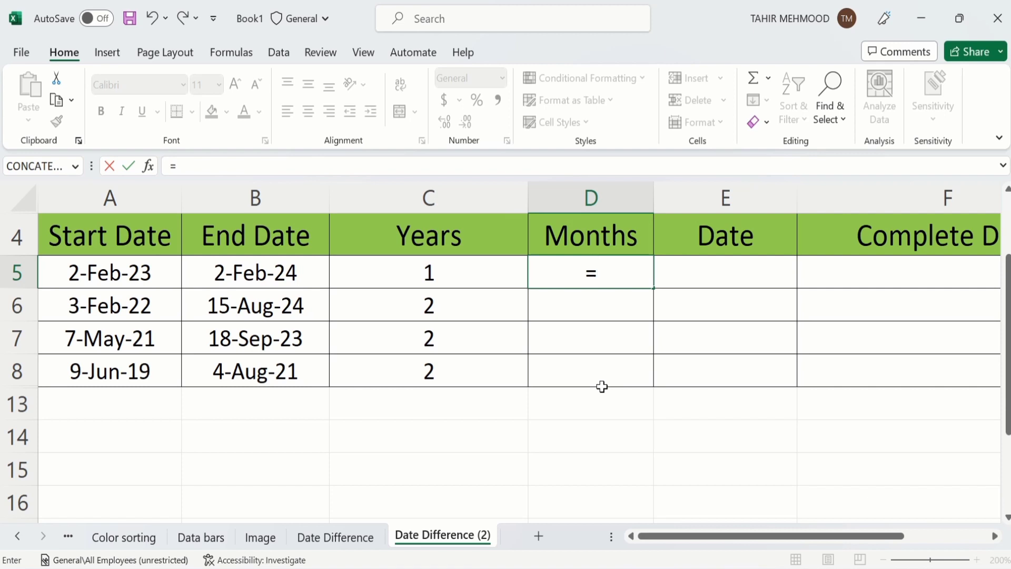
text(datedi)
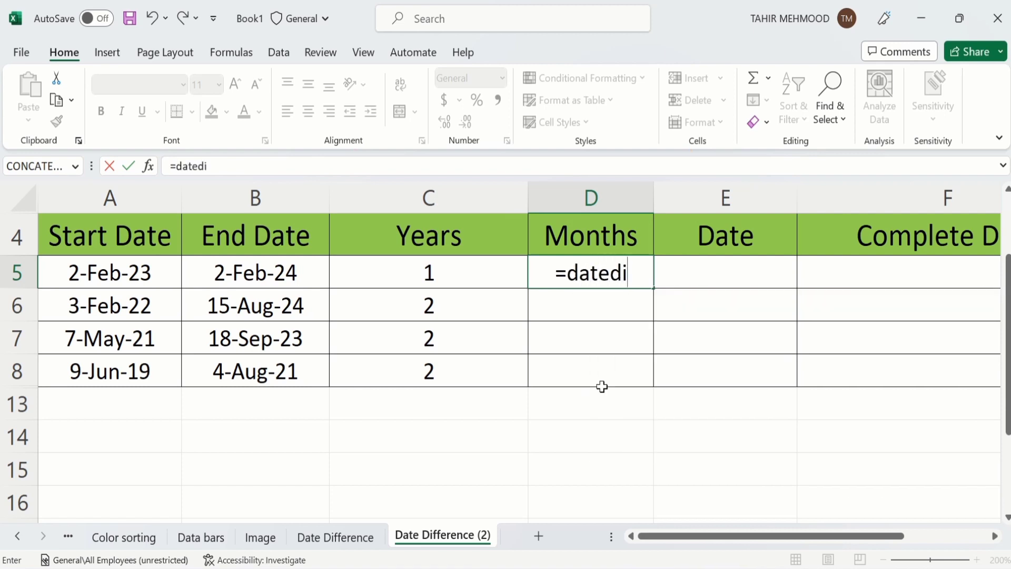
text(f)
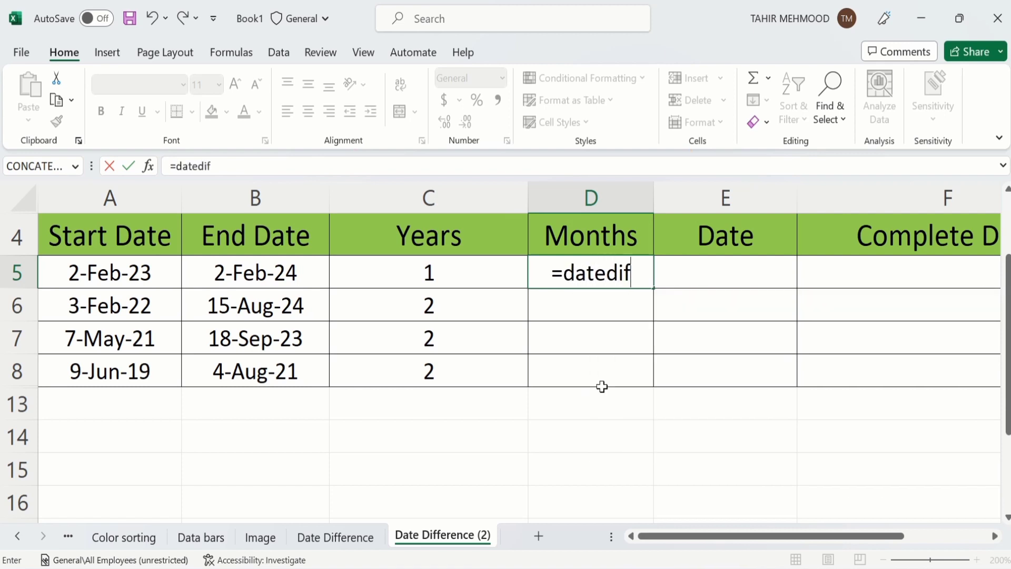
text(()
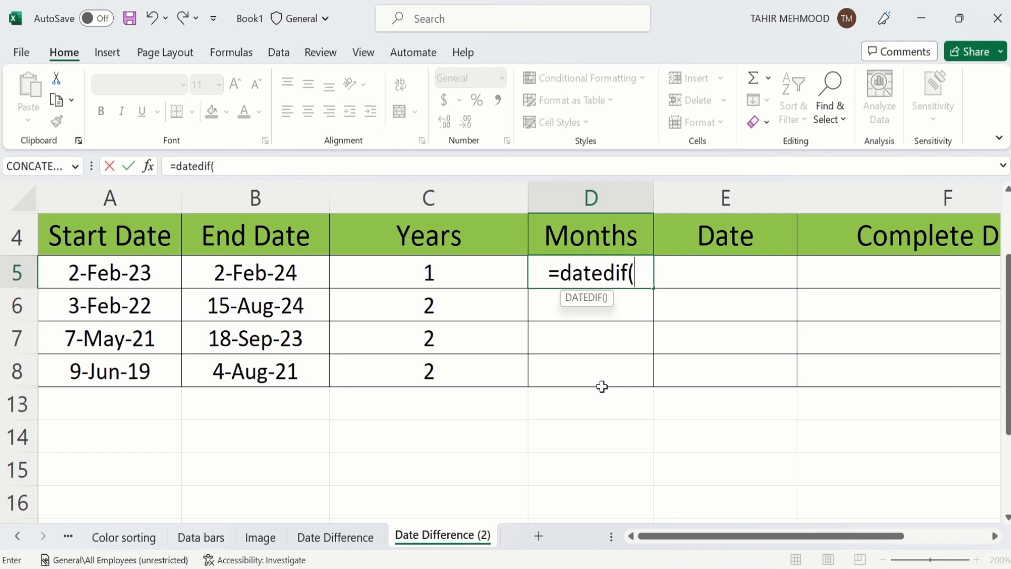
click(143, 279)
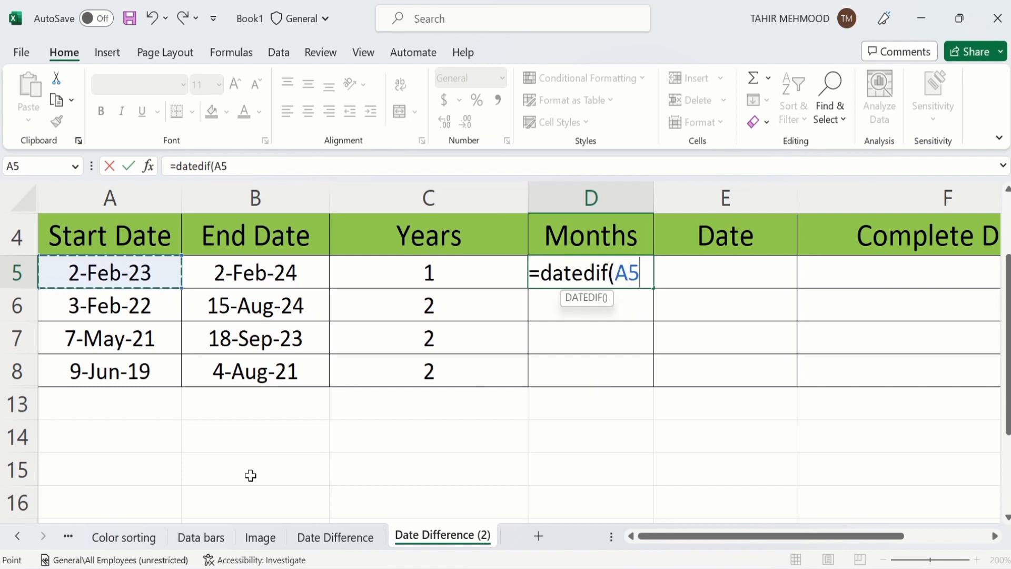
text(,)
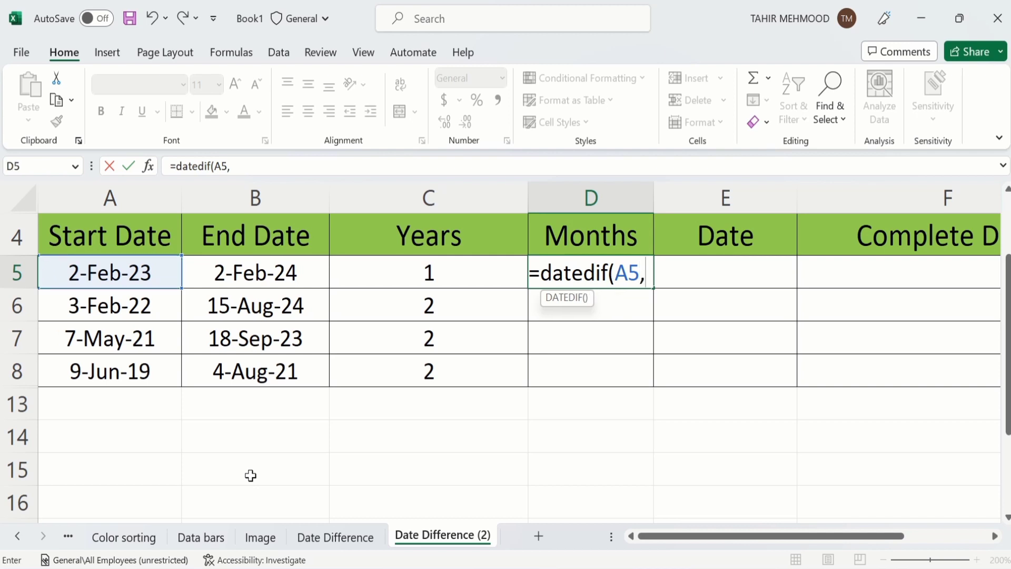
click(249, 267)
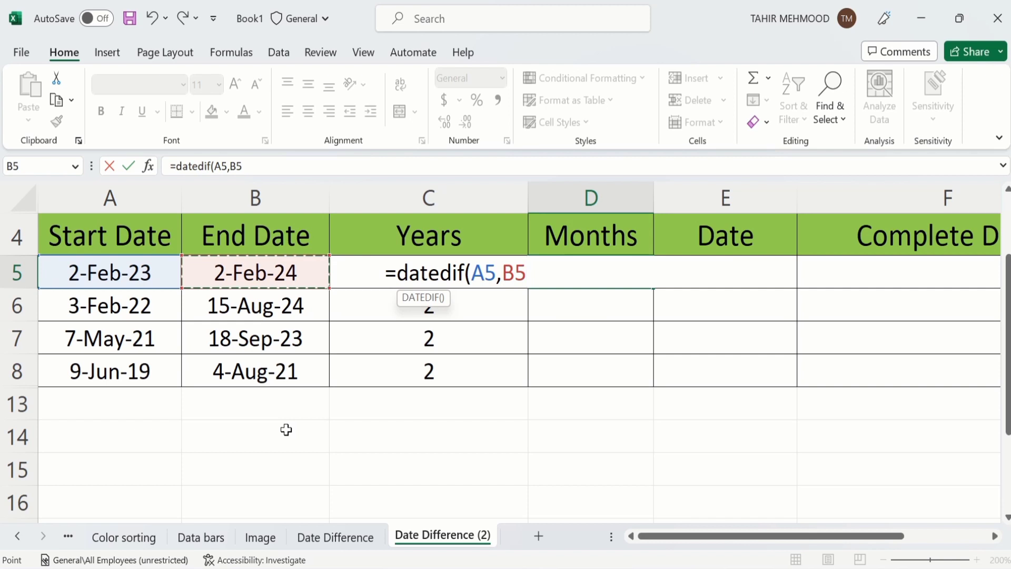
text(,)
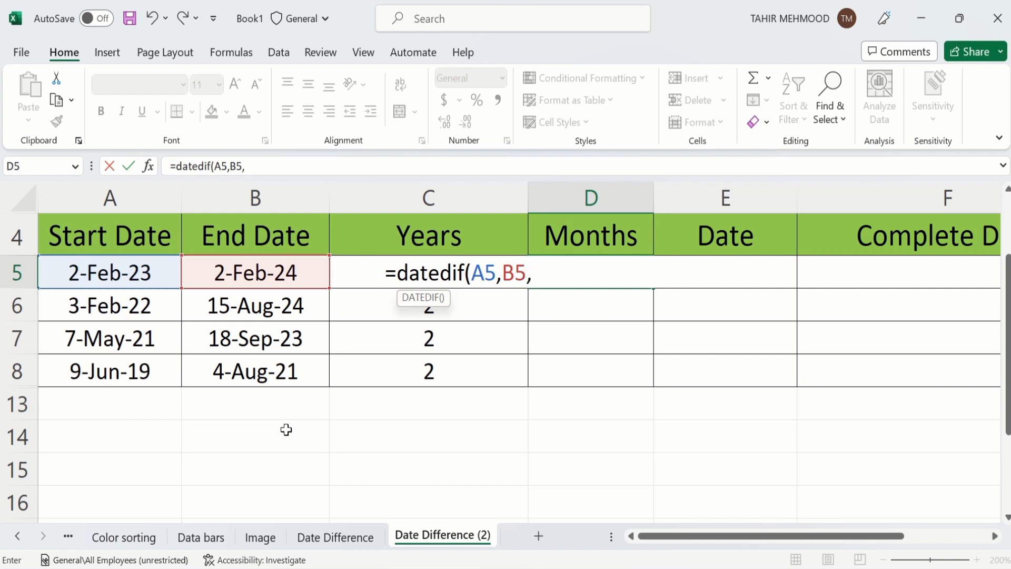
text("M"))
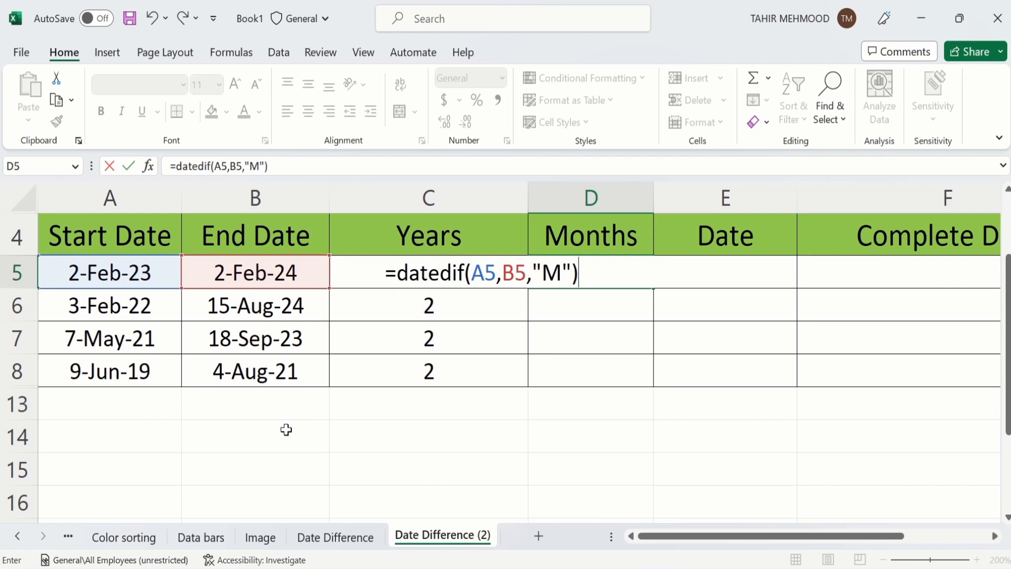
key(Return)
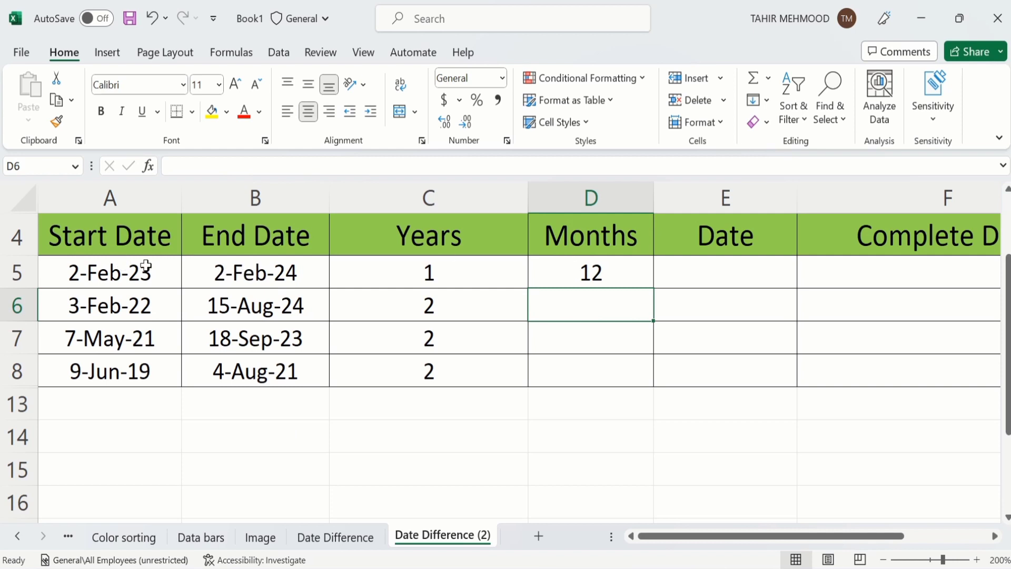
click(618, 274)
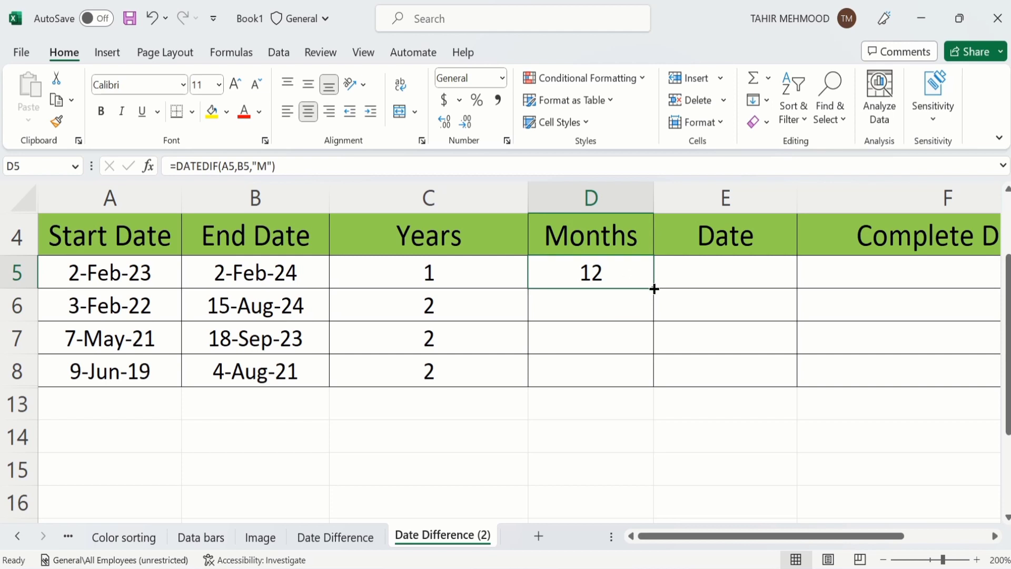
drag(654, 289, 648, 371)
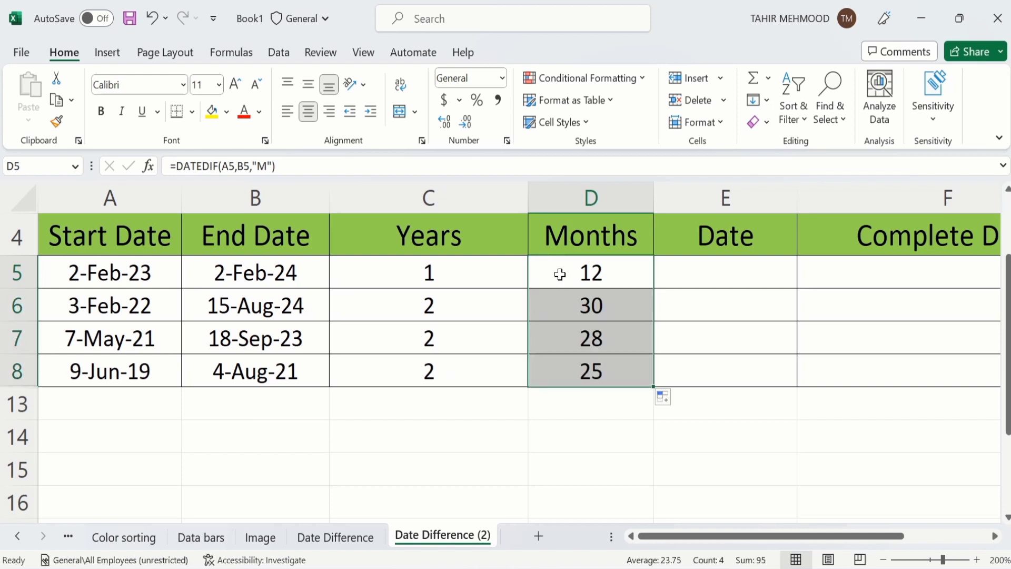
click(727, 239)
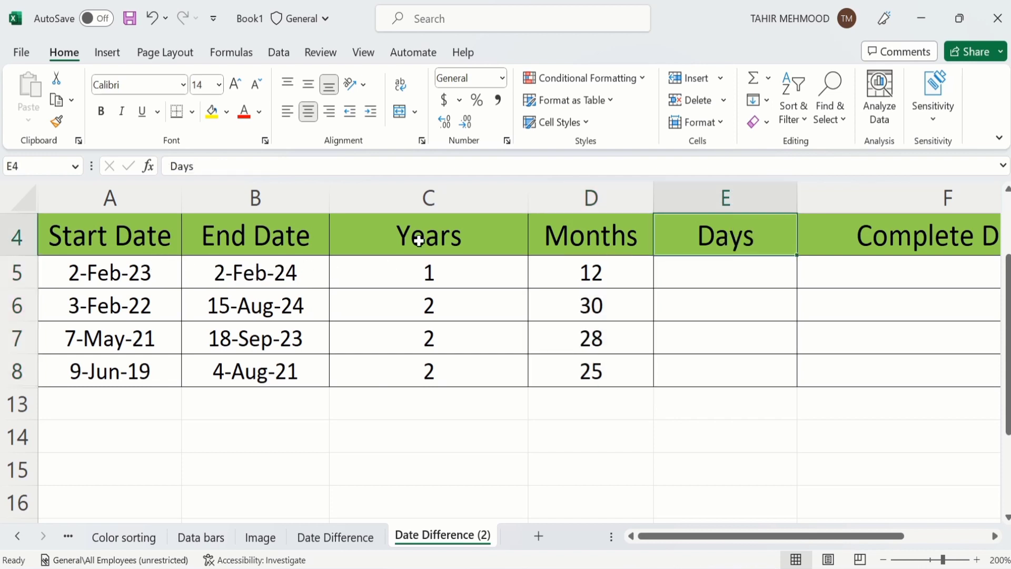
Step: Fill E5:E8 with =DATEDIF(A5,B5,"D") (365, 924, 864, 787), then view the original Date Difference sheet
click(697, 277)
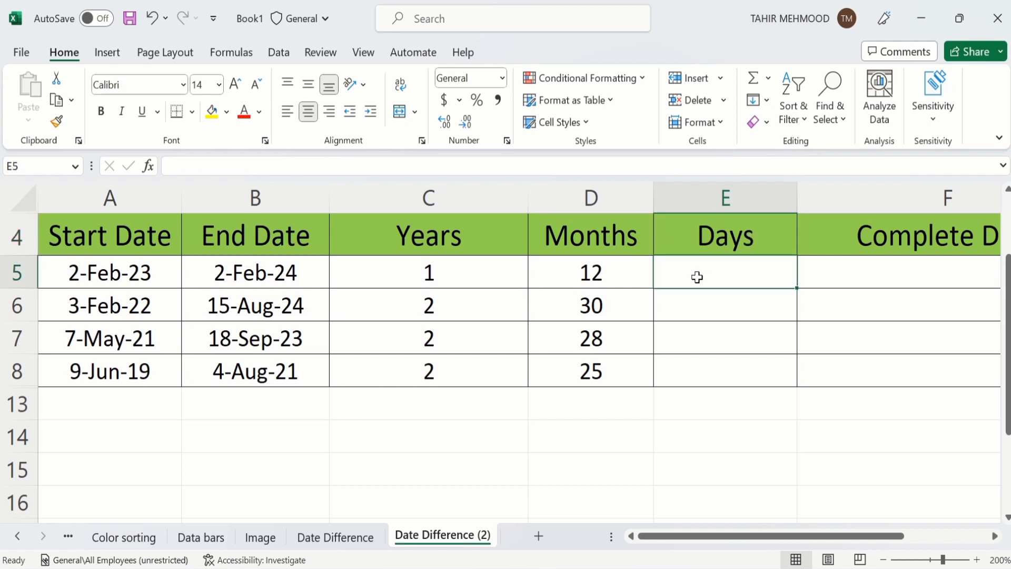
text(=d)
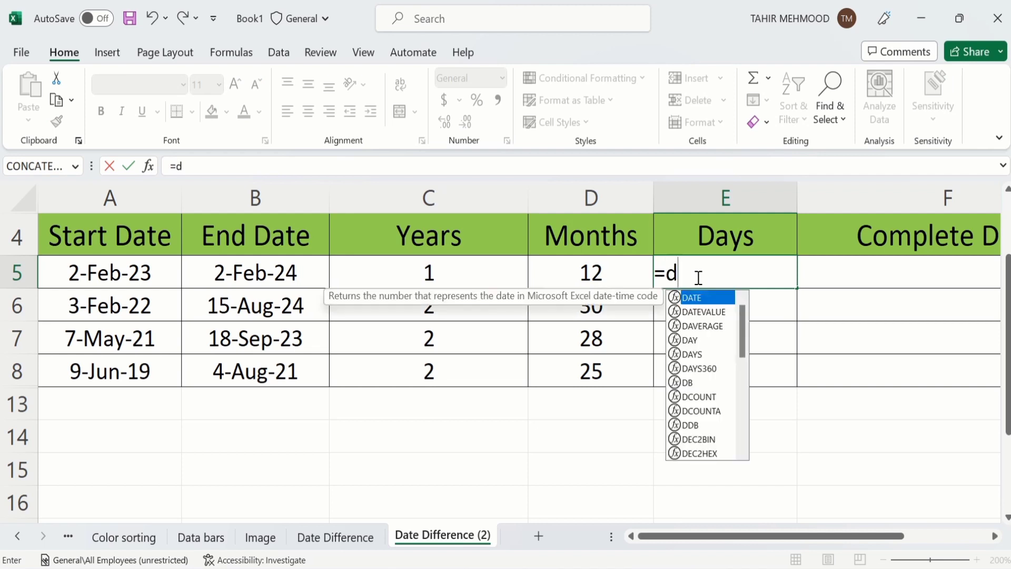
text(atedif)
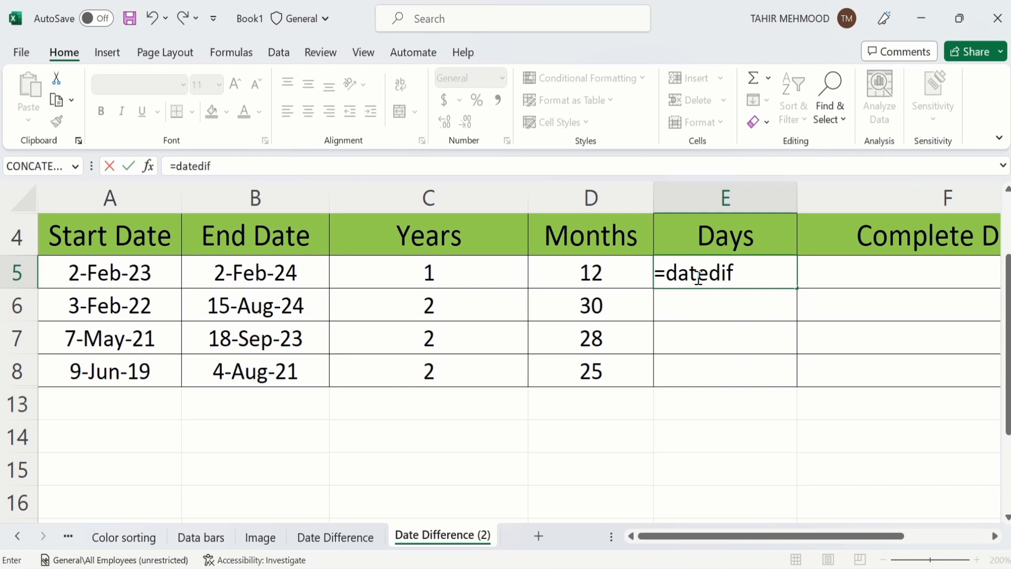
text(()
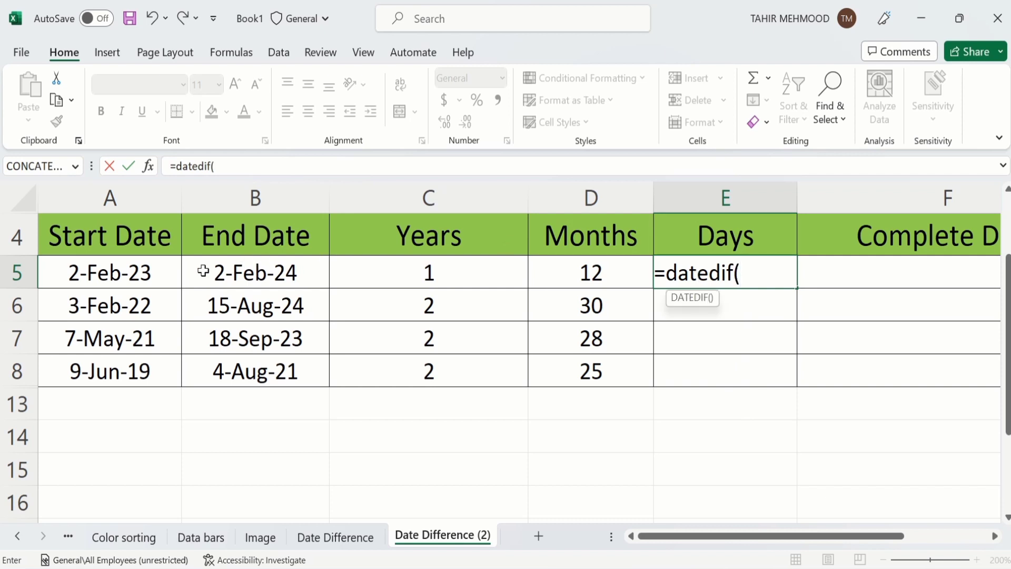
click(150, 273)
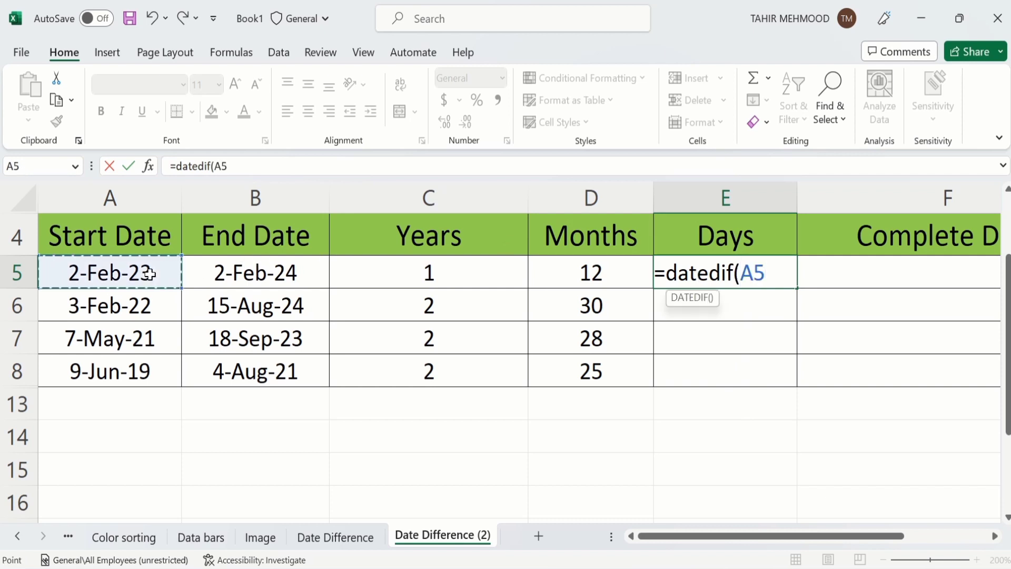
text(,)
click(229, 265)
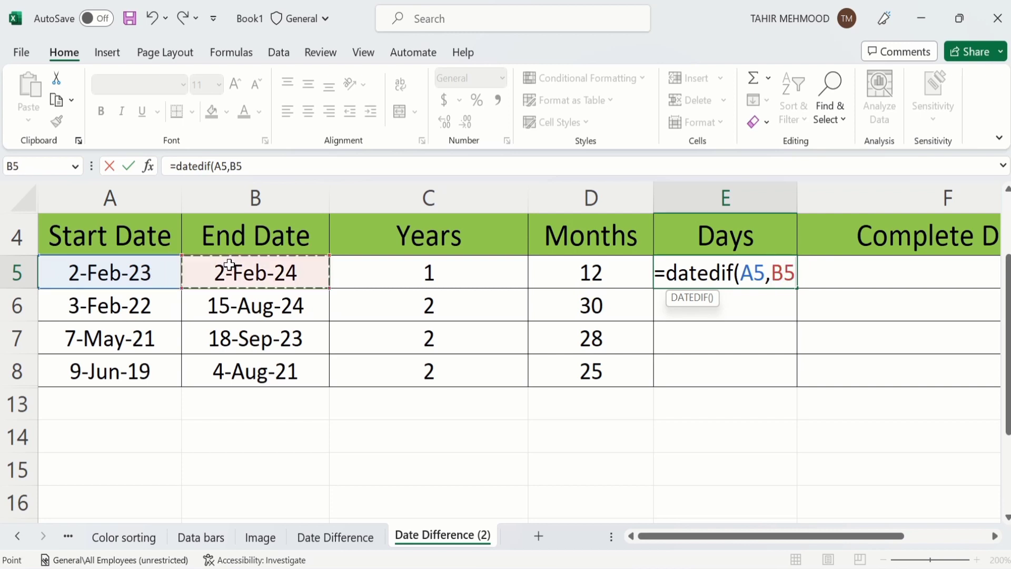
text(,)
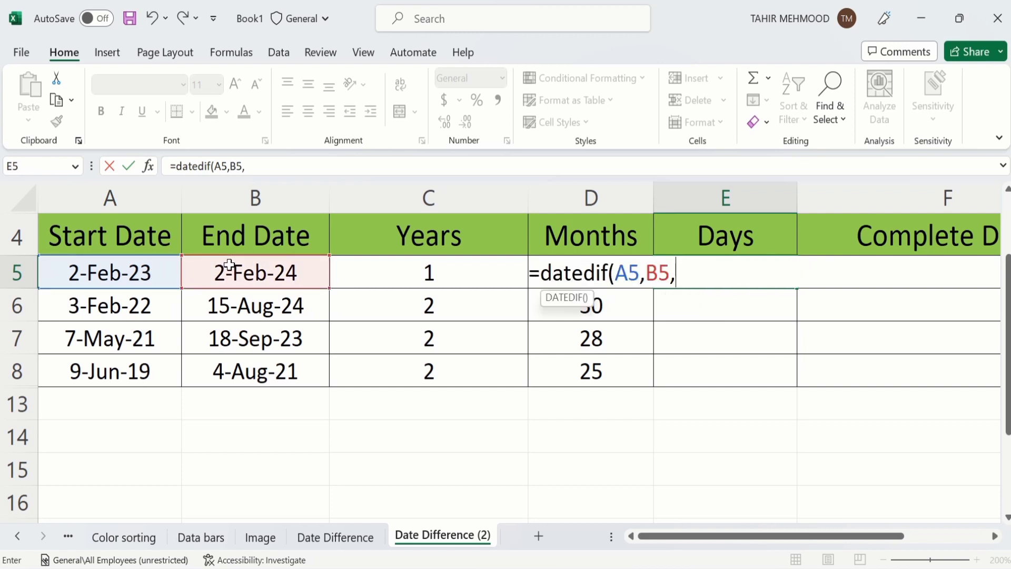
text("D"))
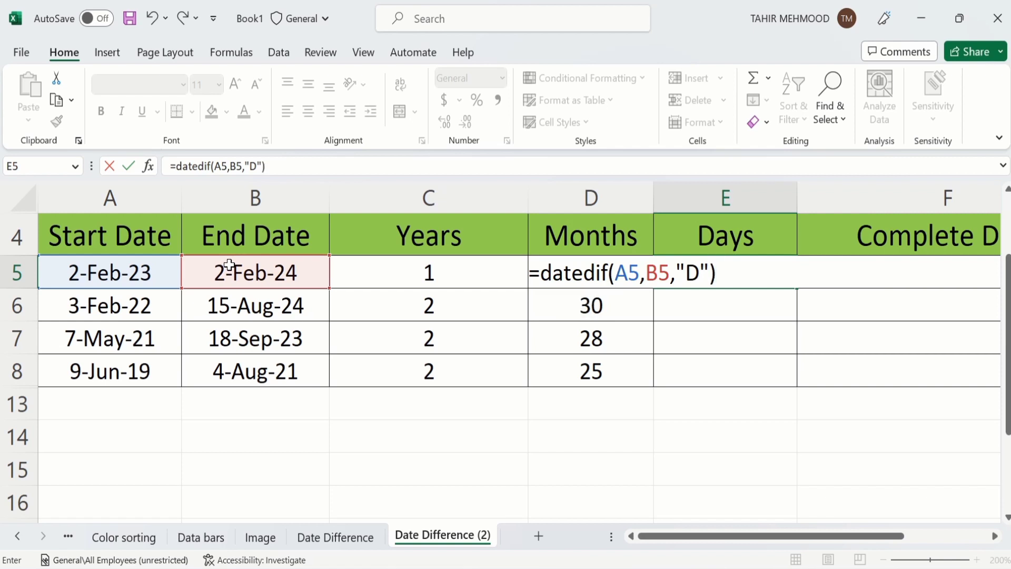
key(Return)
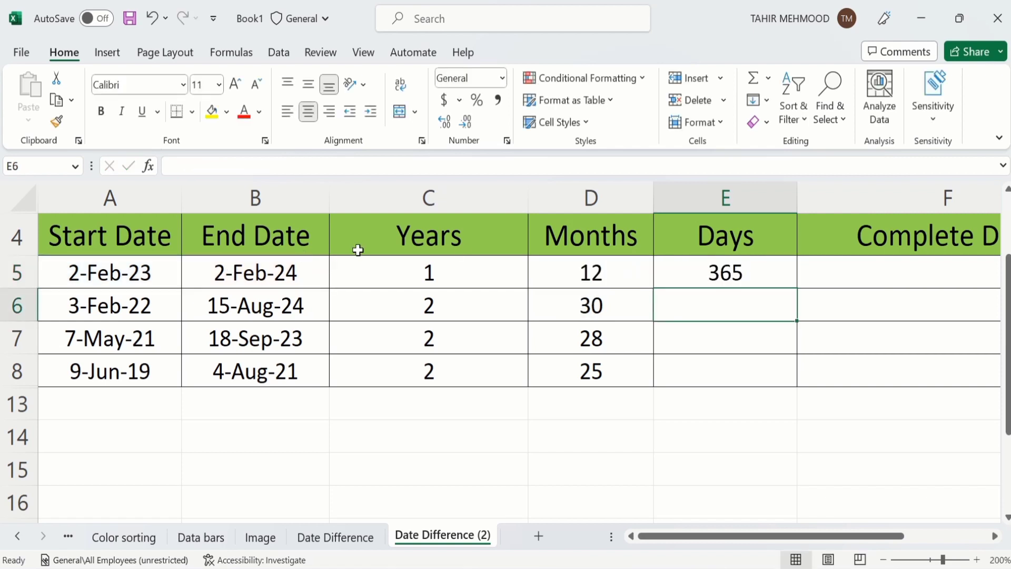
click(665, 274)
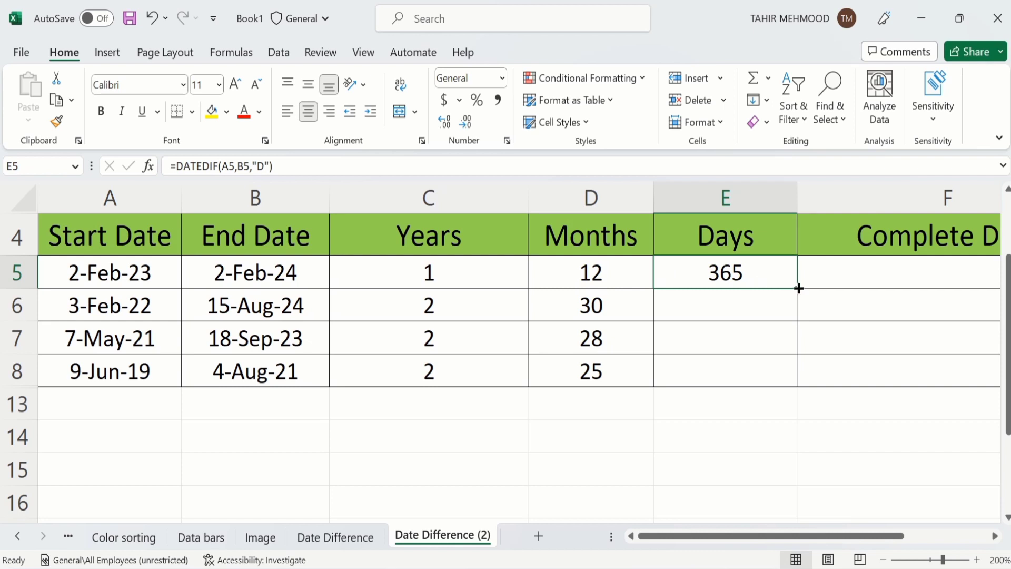
drag(798, 289, 793, 380)
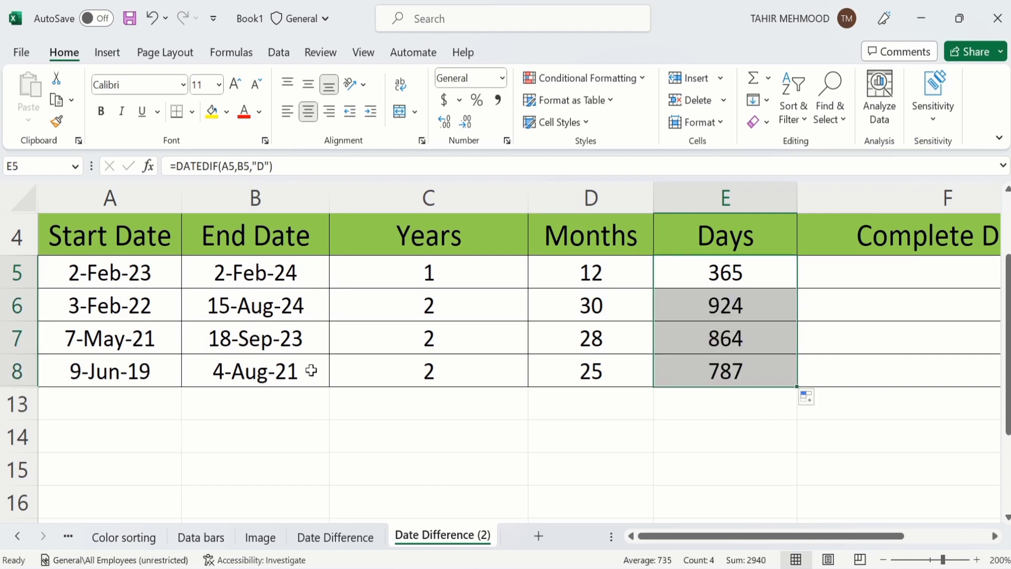
click(678, 418)
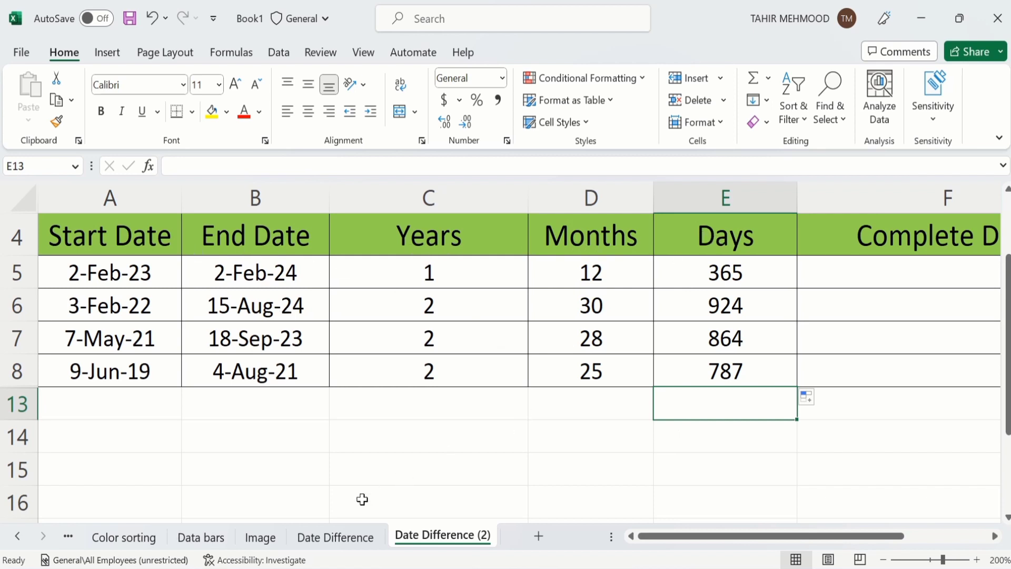
click(335, 537)
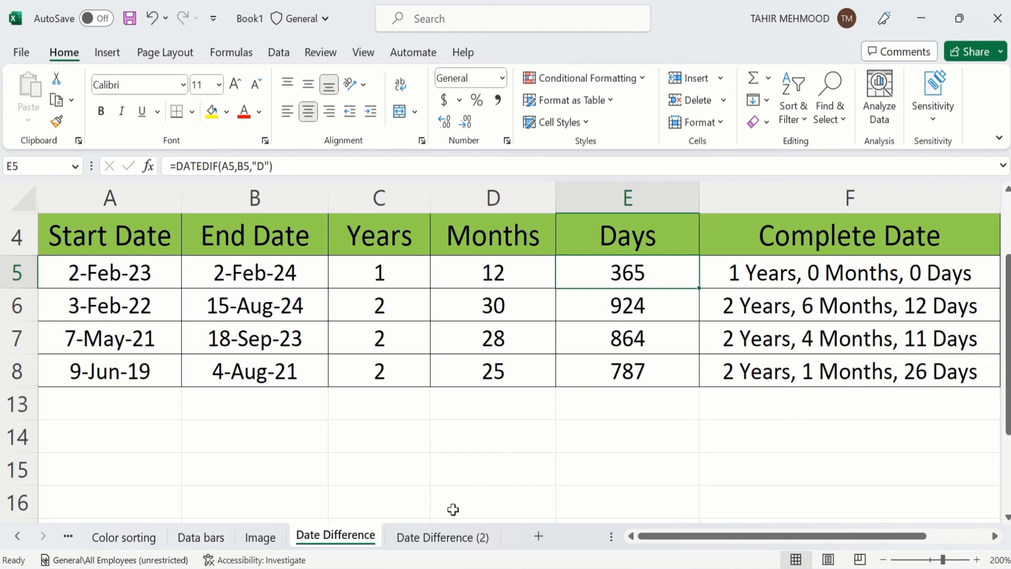
Step: Return to the Date Difference (2) sheet with Years, Months and Days filled
click(442, 536)
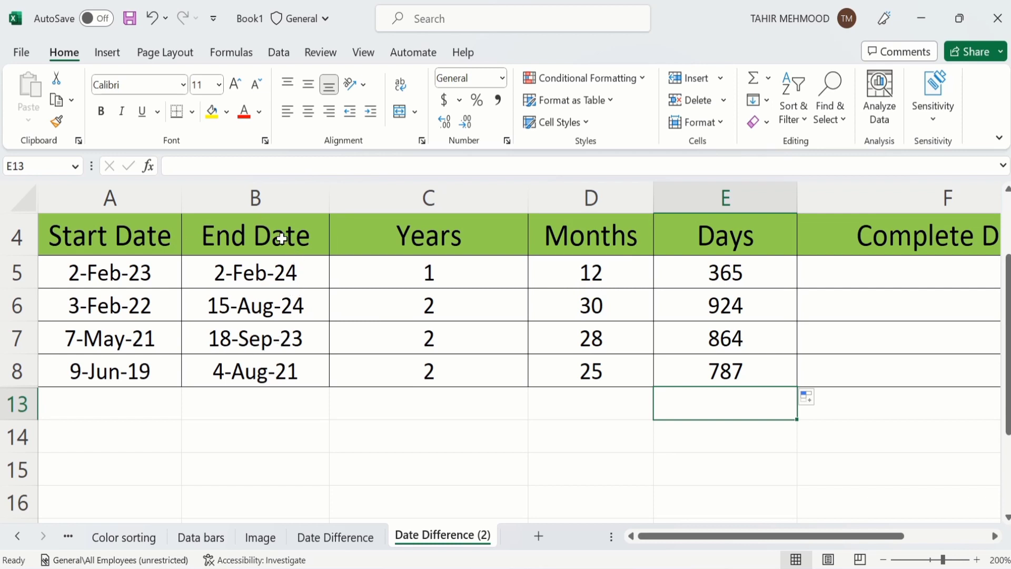
Step: Type the helper year values 1, 2, 2, 2 into C14:C17
click(421, 430)
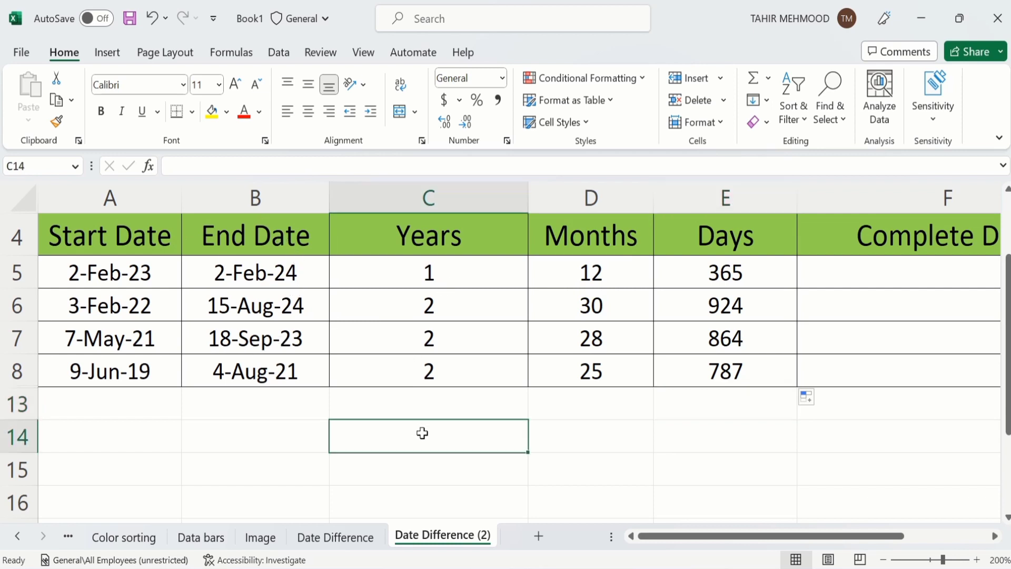
text(1)
key(Return)
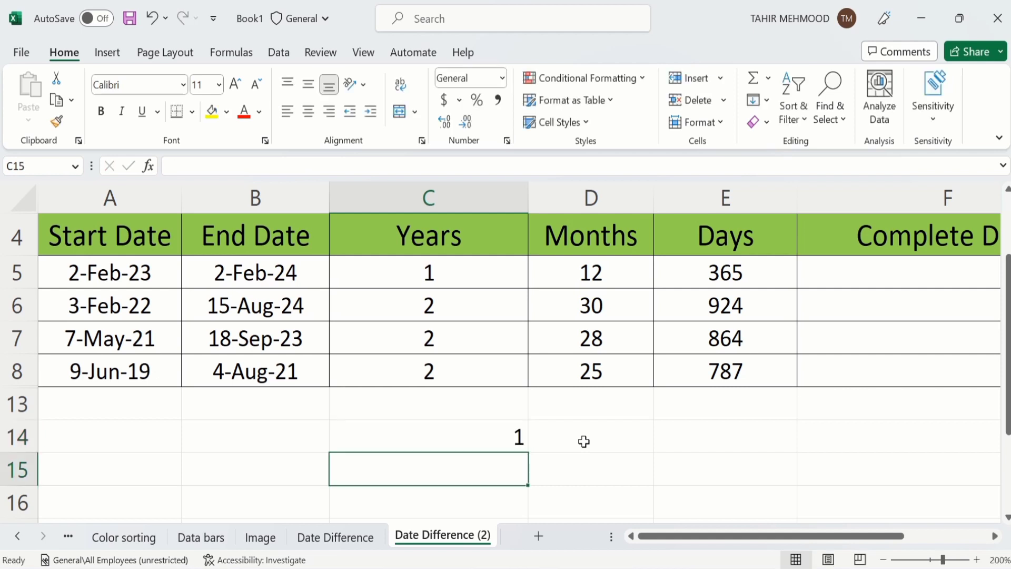
text(2)
key(Return)
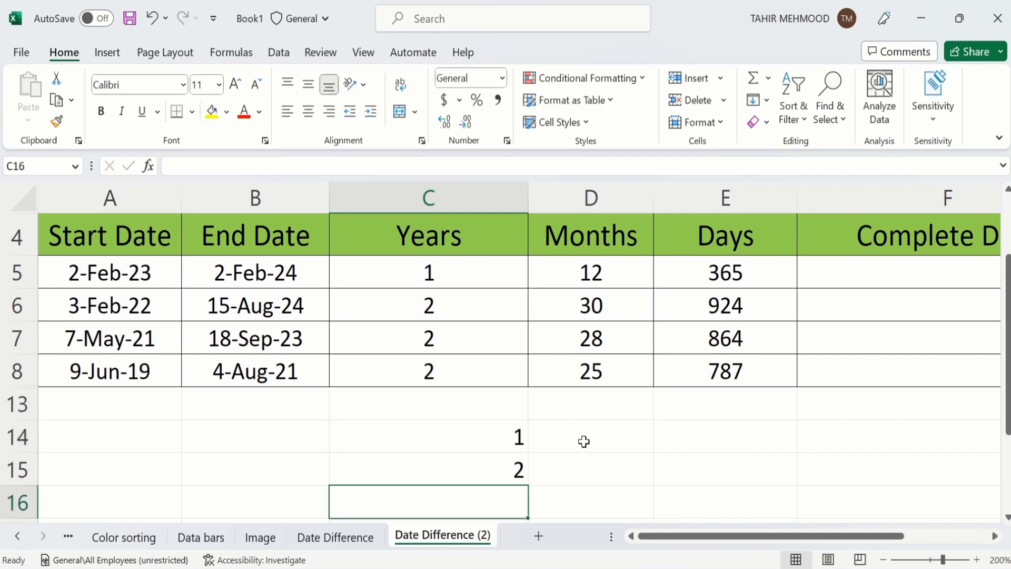
text(2)
key(Return)
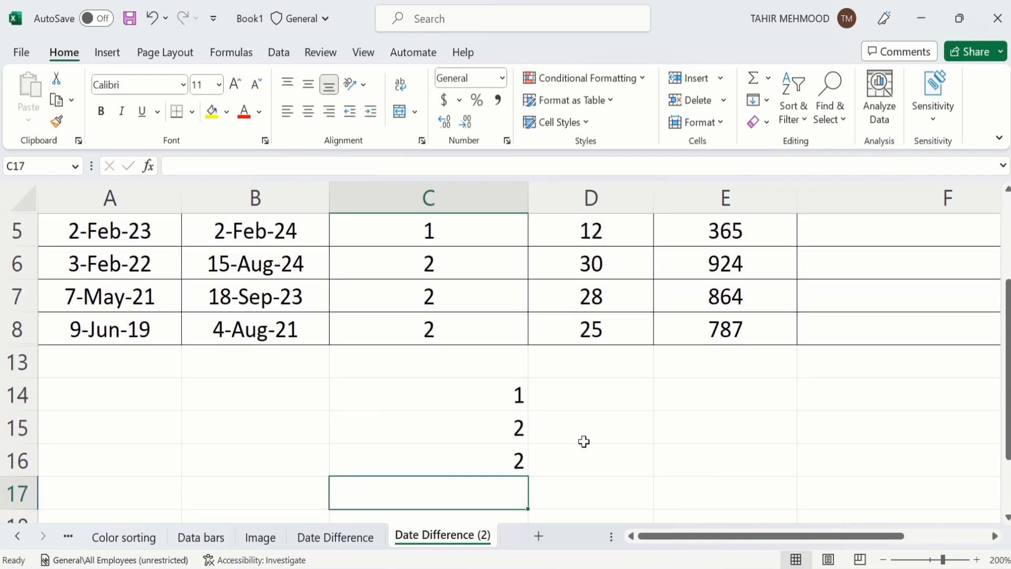
text(2)
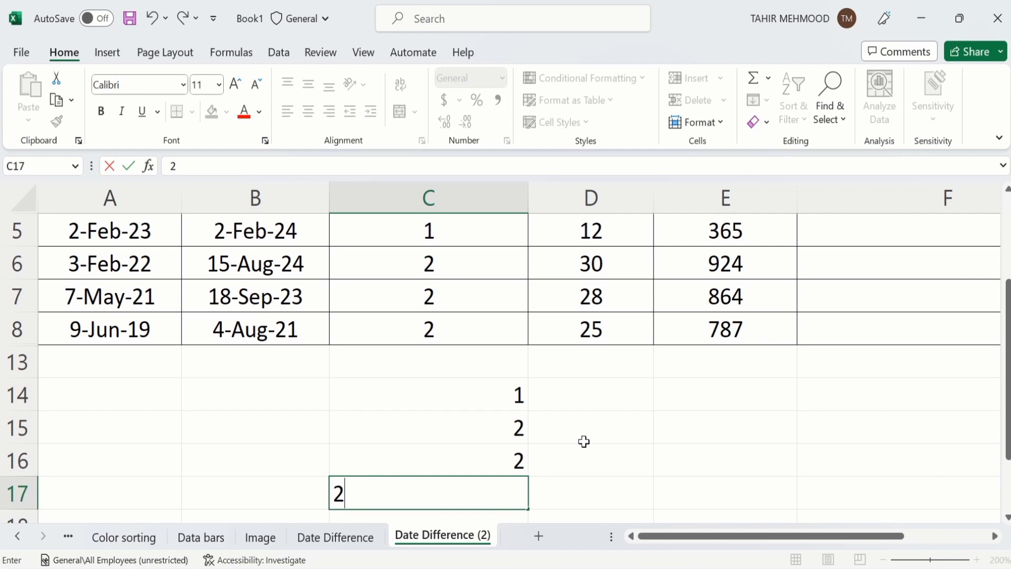
click(621, 393)
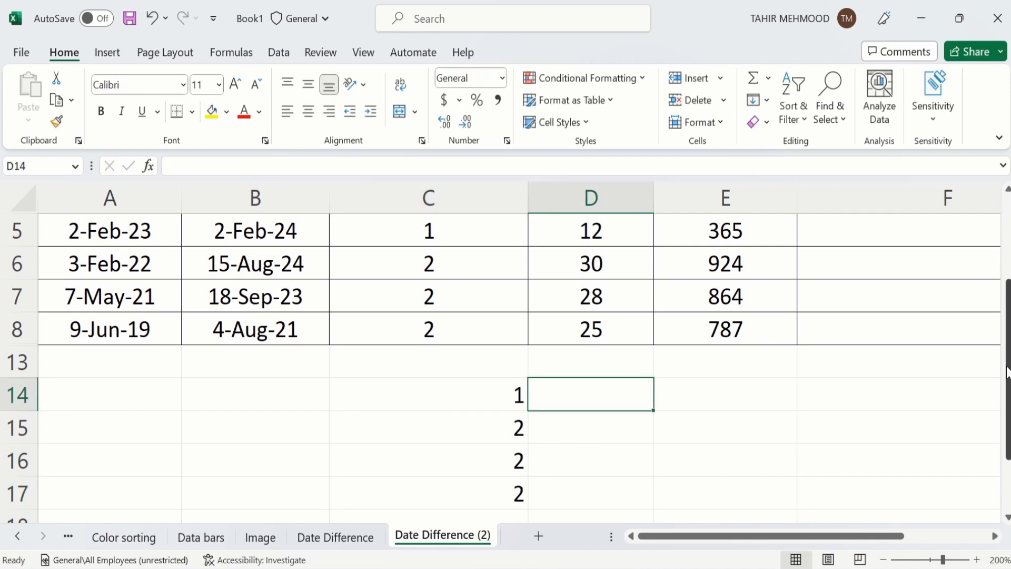
Step: Label the helper columns Y in C13 and M in D13
drag(1006, 370, 1007, 351)
click(486, 427)
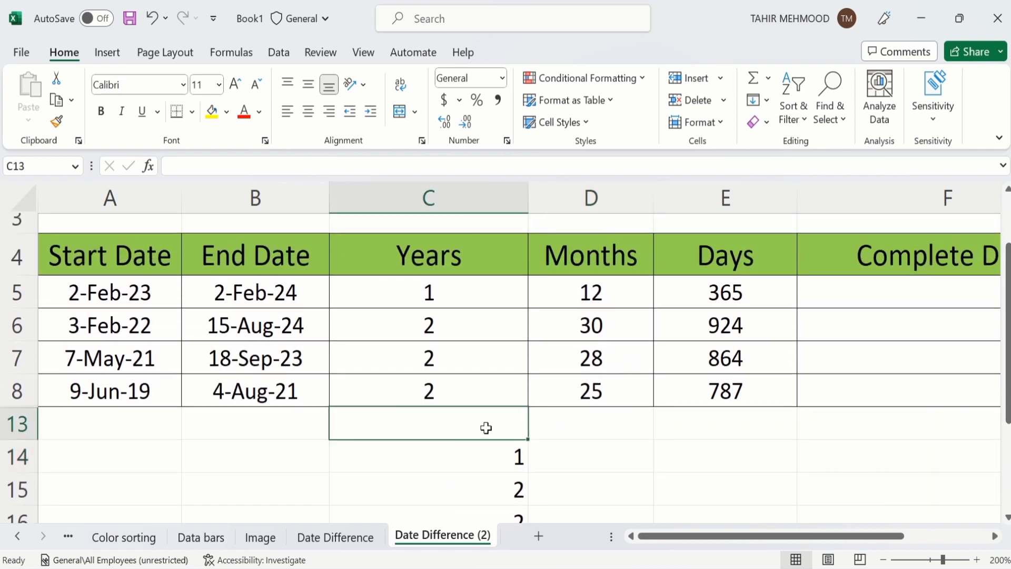
text(Y)
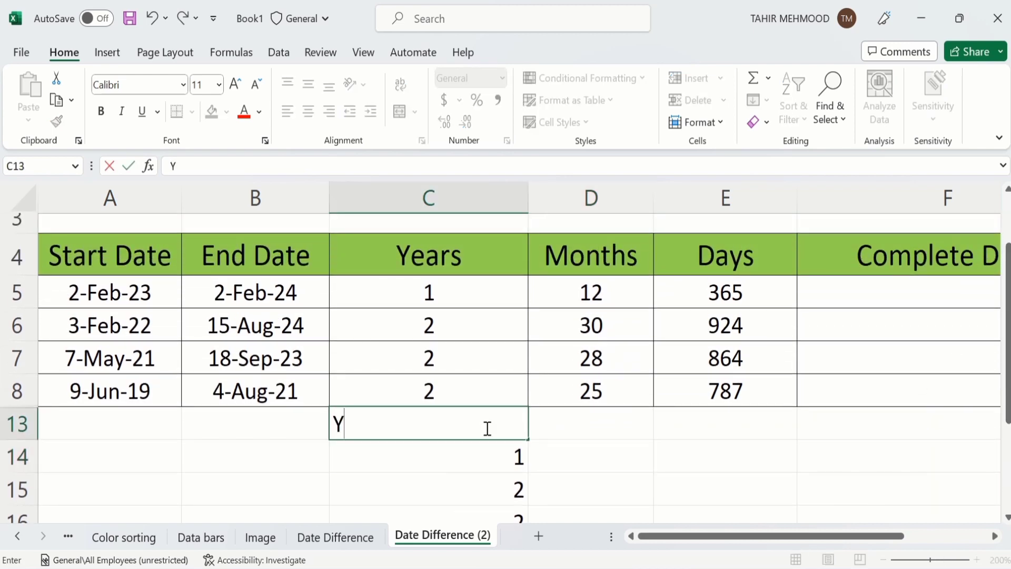
click(613, 426)
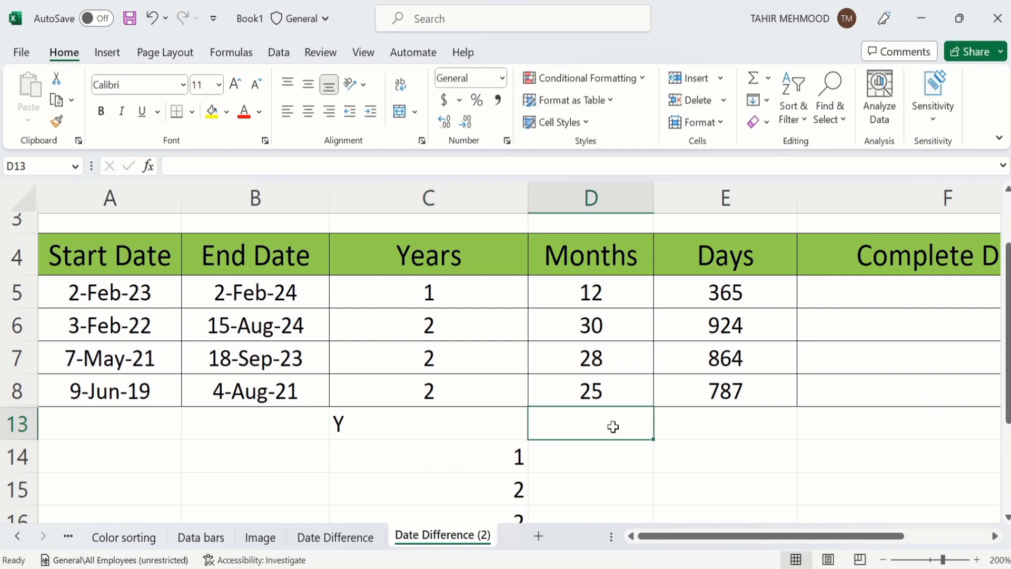
text(M)
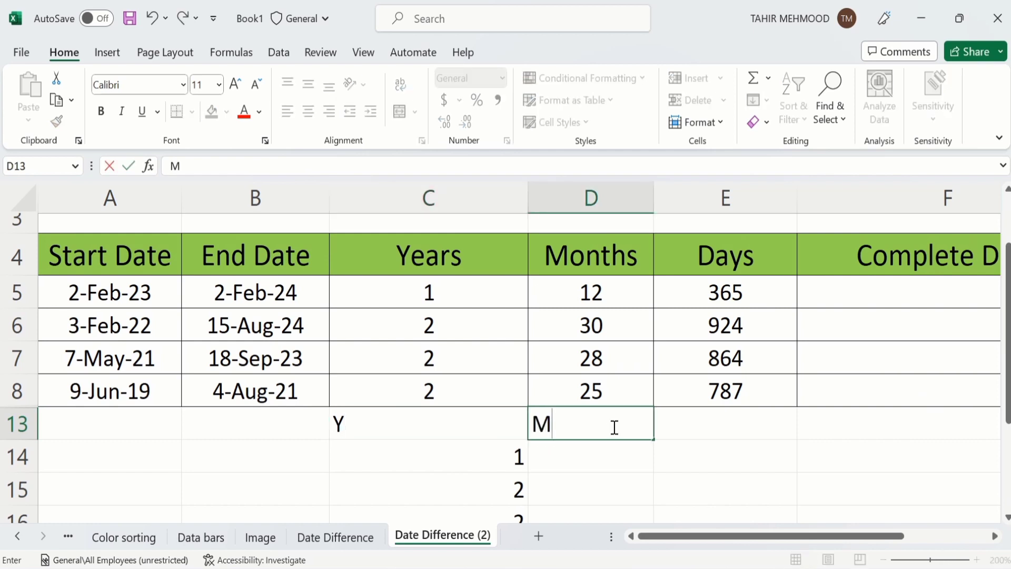
click(711, 455)
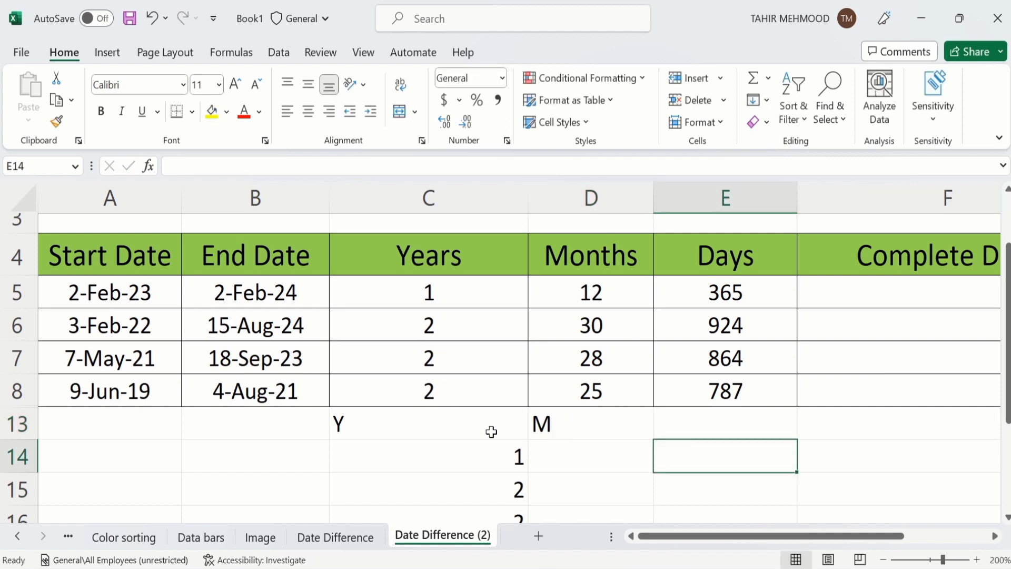
Step: Enter =DATEDIF(A5,B5,"YM") in D14 and fill it down to D17, giving 0, 6, 4, 1
click(568, 456)
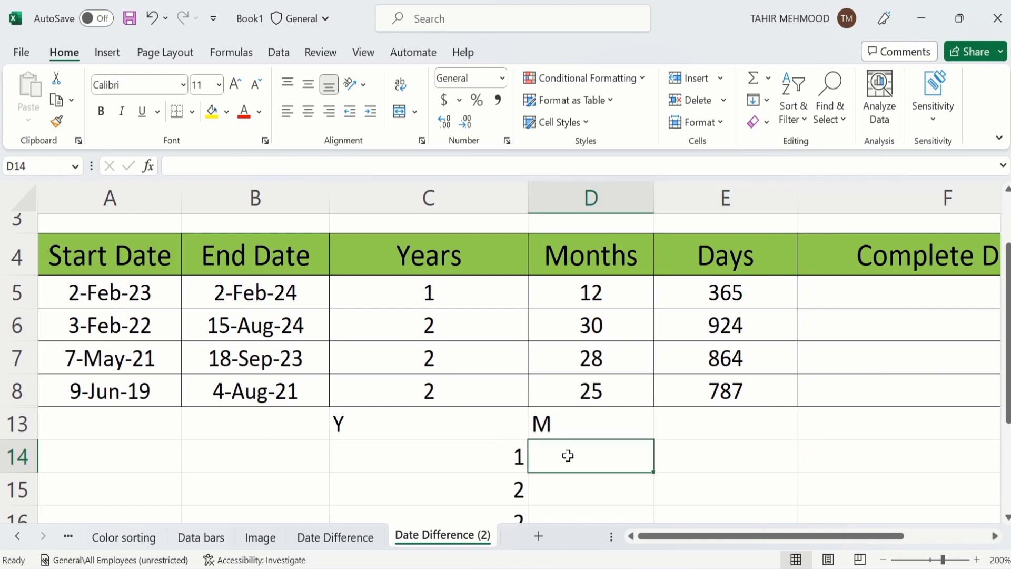
text(=)
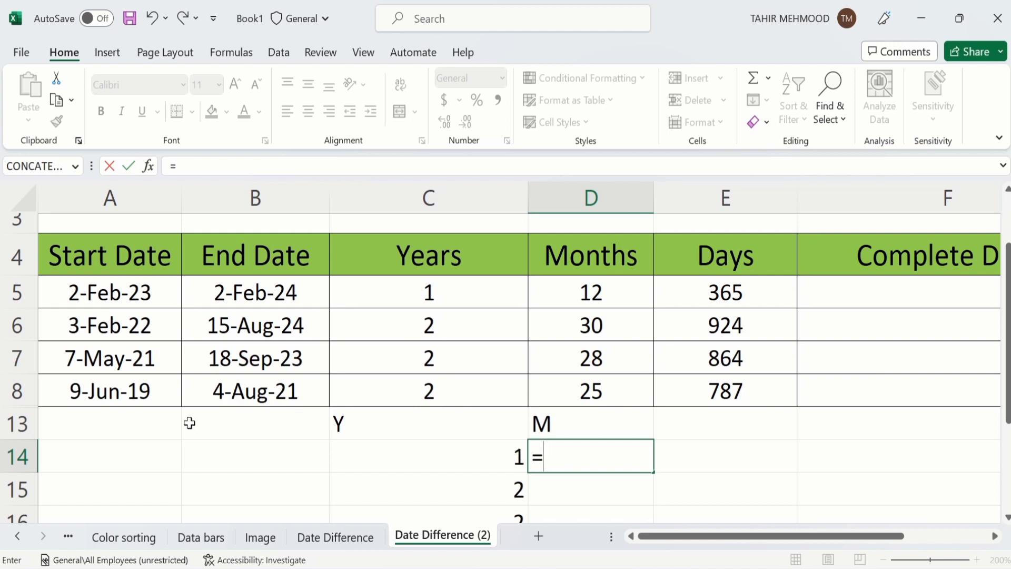
text(dat)
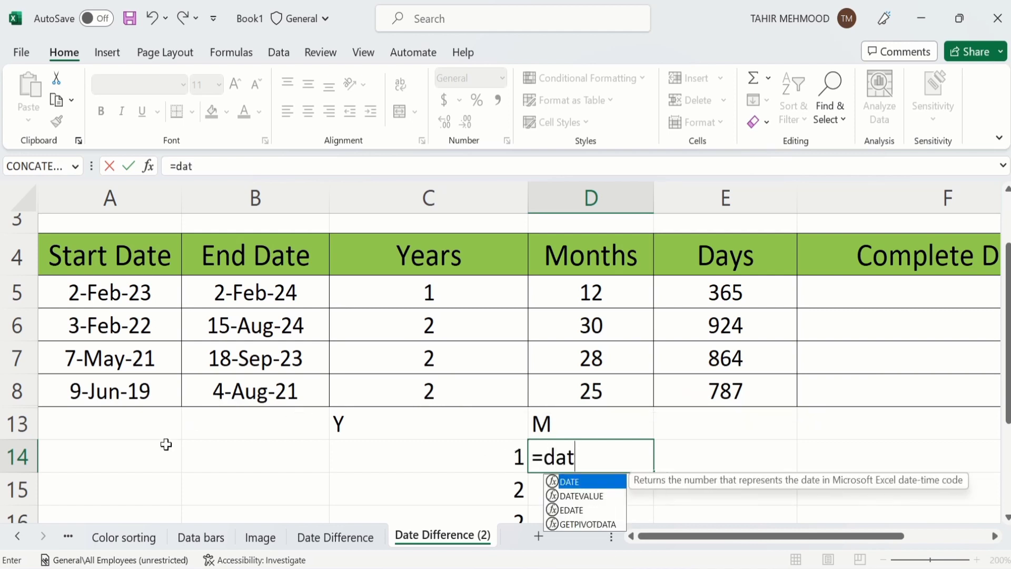
text(edif)
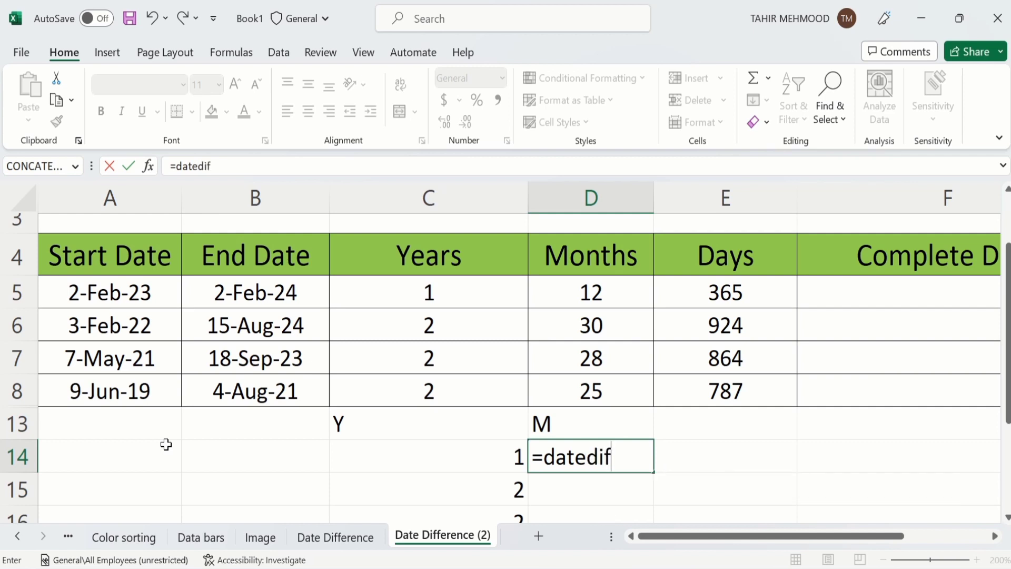
text(()
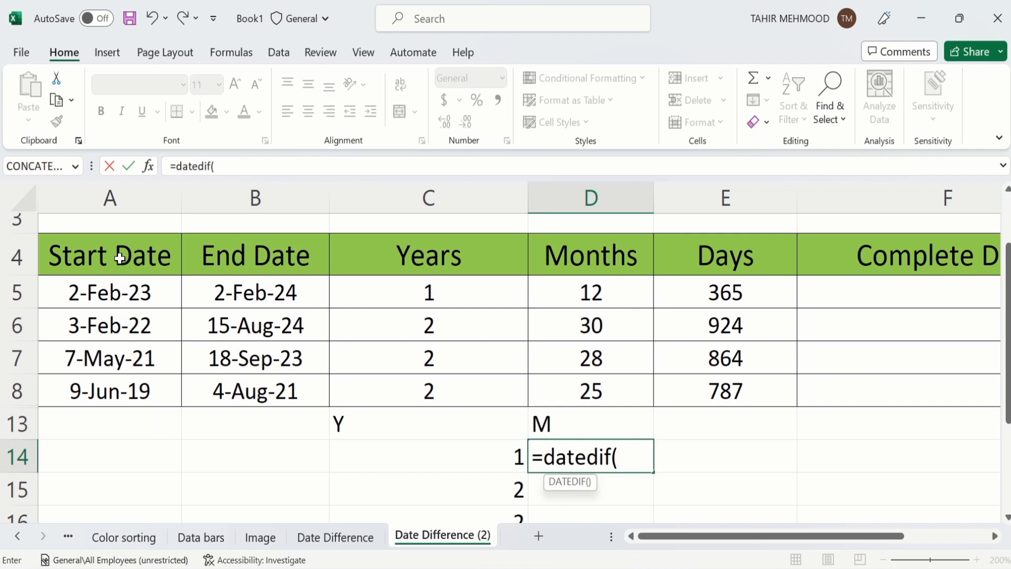
click(119, 293)
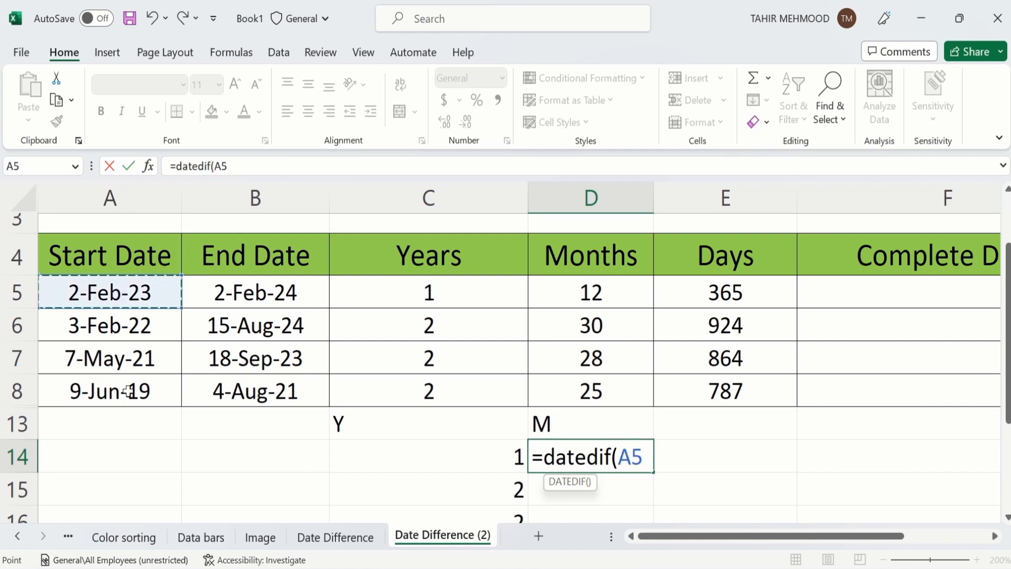
text(,)
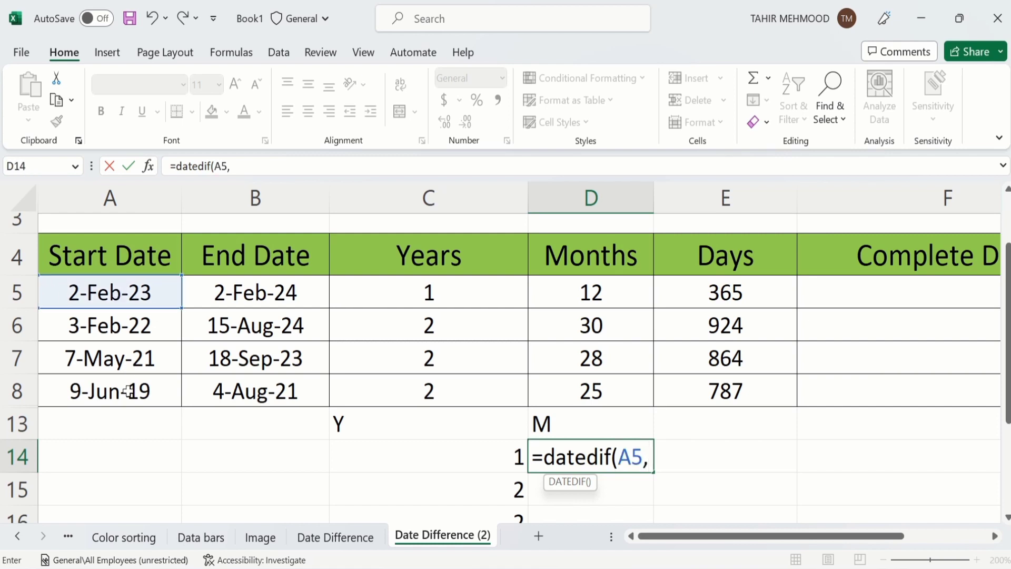
click(257, 293)
text(,)
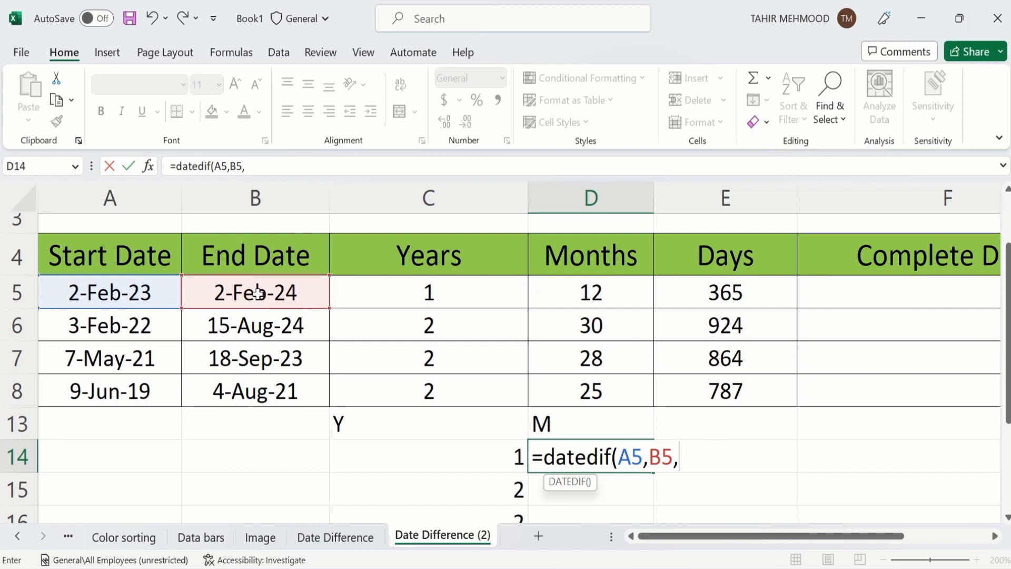
text("YM)
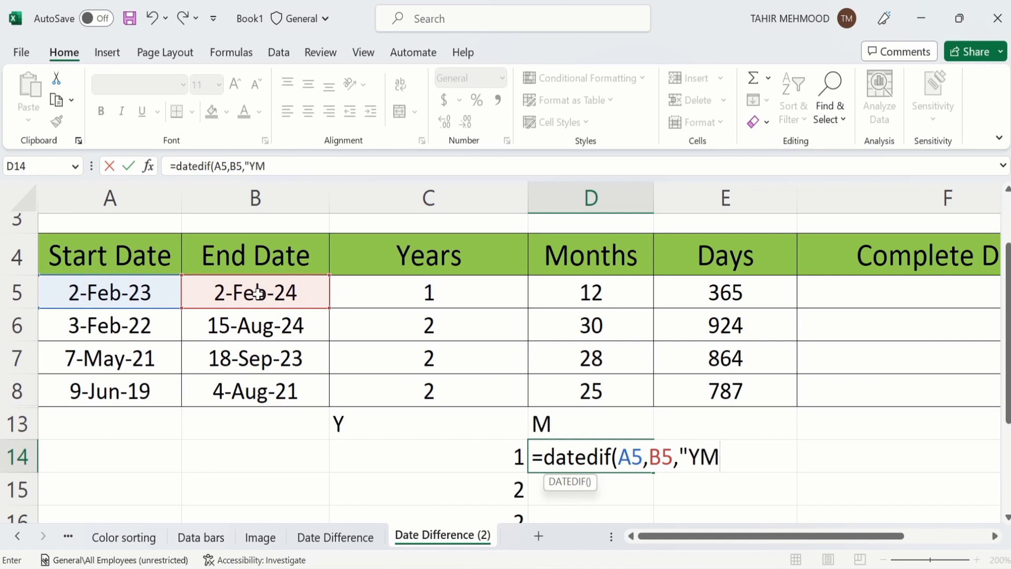
text("))
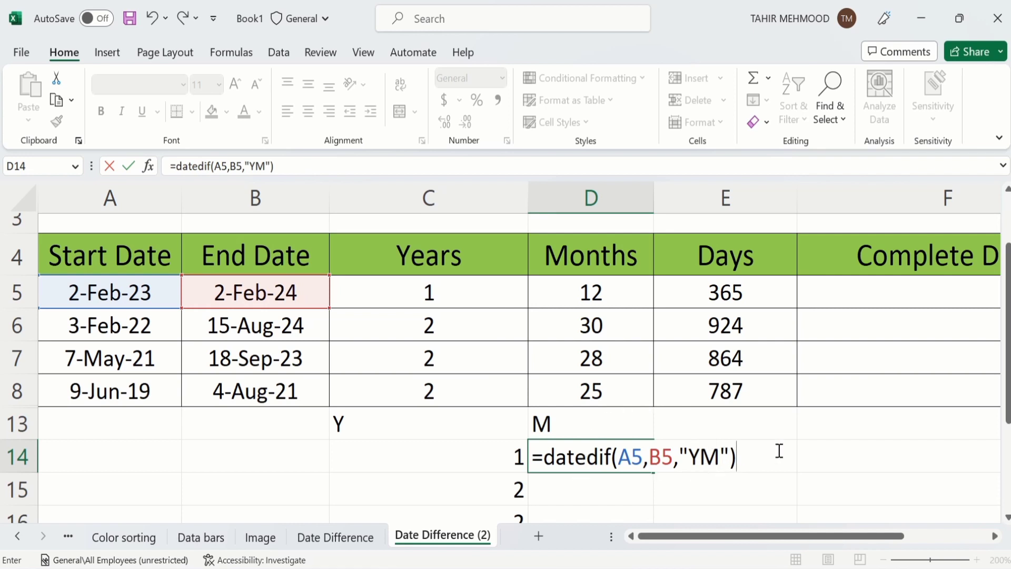
key(Return)
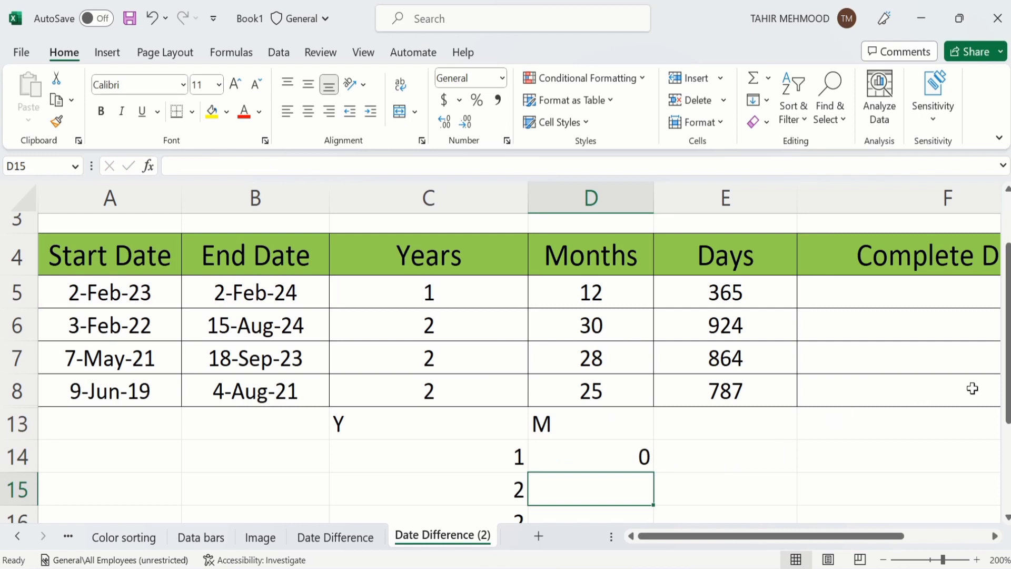
drag(1010, 378, 1009, 413)
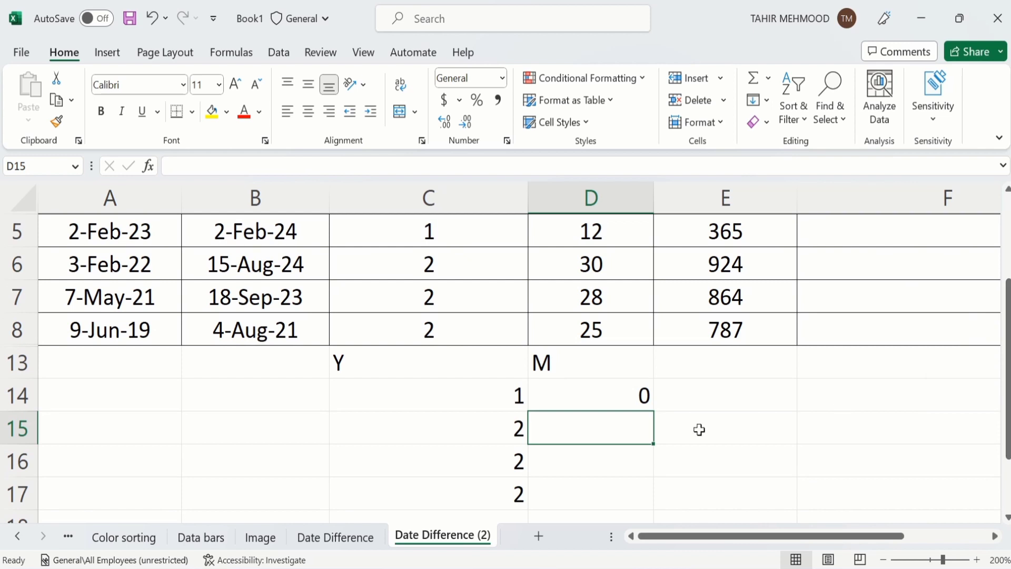
click(610, 396)
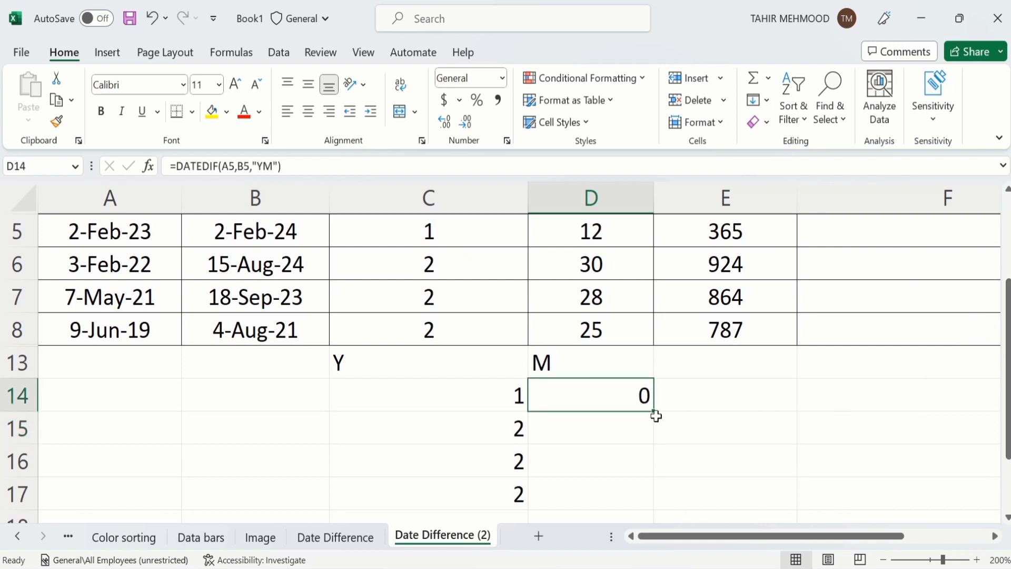
drag(654, 411, 652, 499)
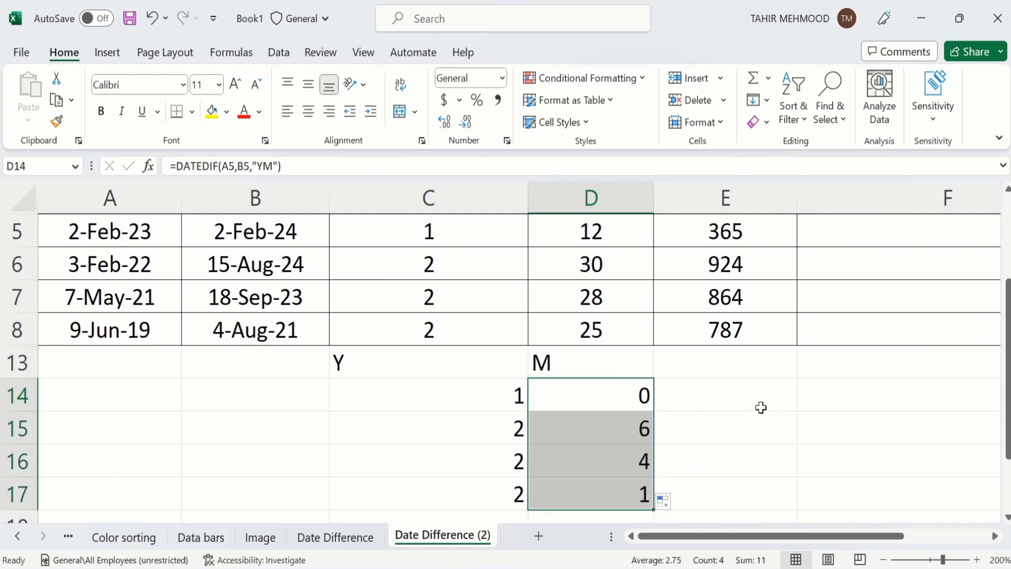
click(731, 376)
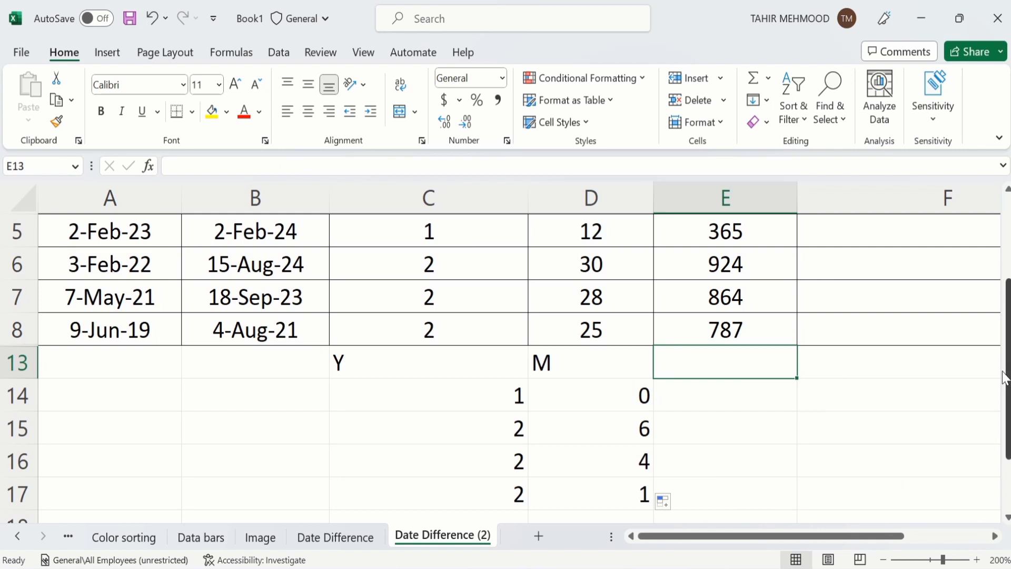
Step: Label E13 as D and enter =DATEDIF(A5,B5,"MD") in E14
drag(1006, 377, 1007, 352)
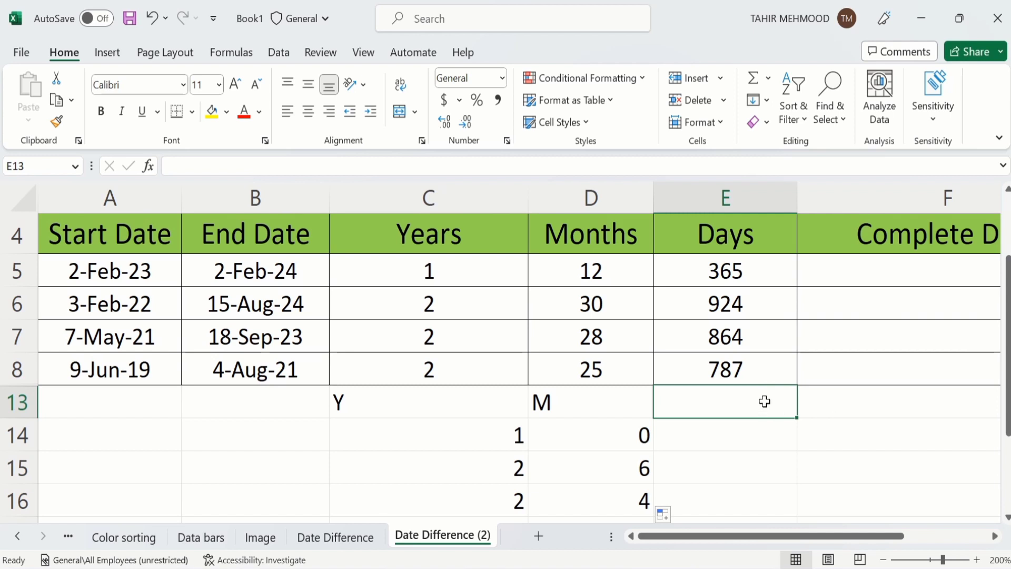
text(D)
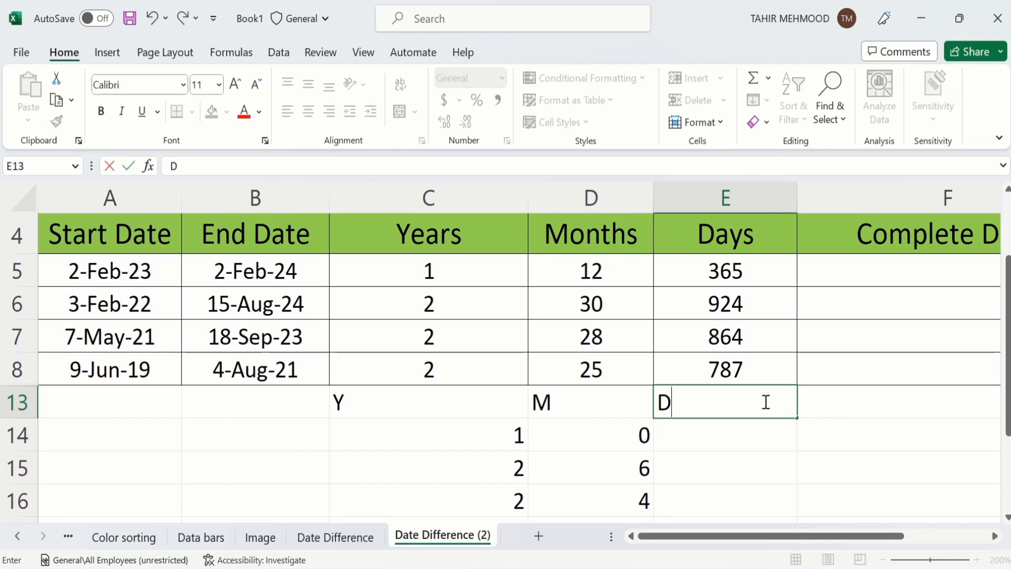
click(725, 436)
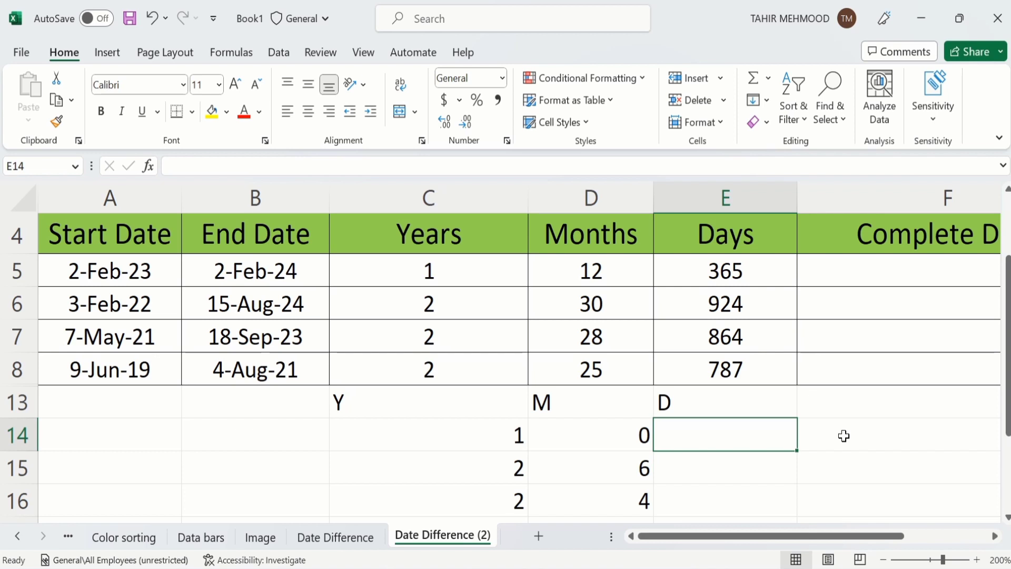
text(=)
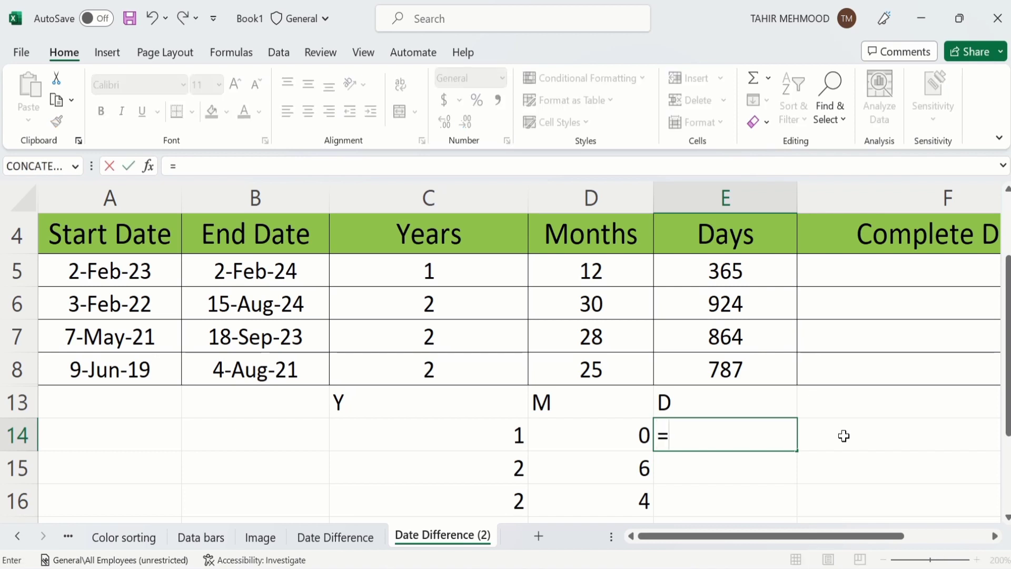
text(DAT)
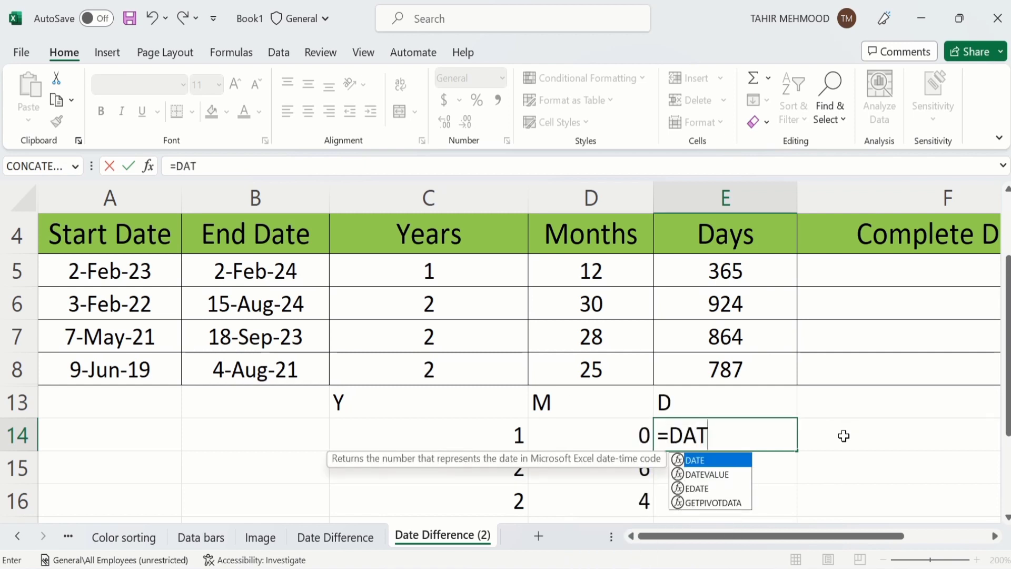
text(EDIF)
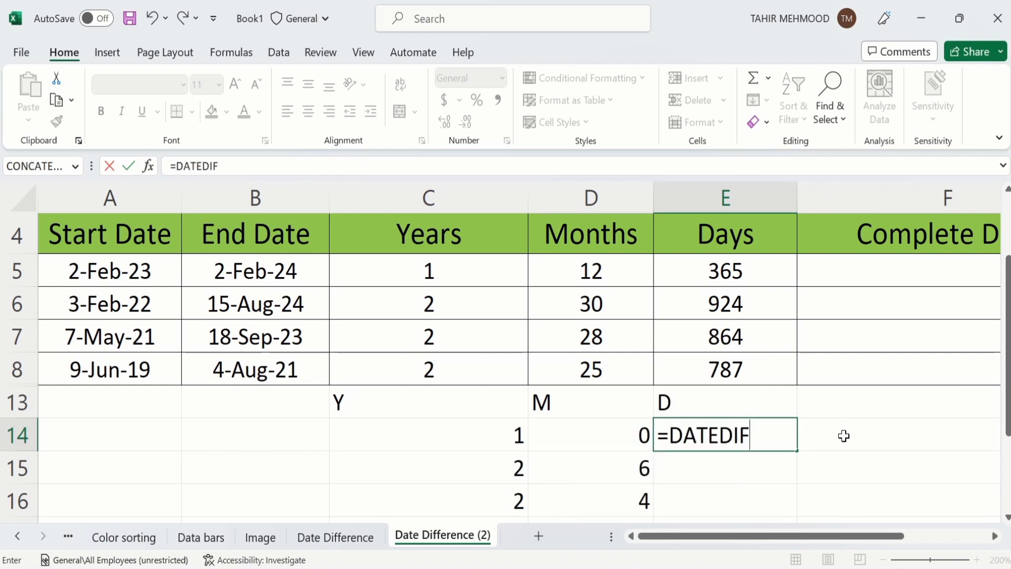
text(()
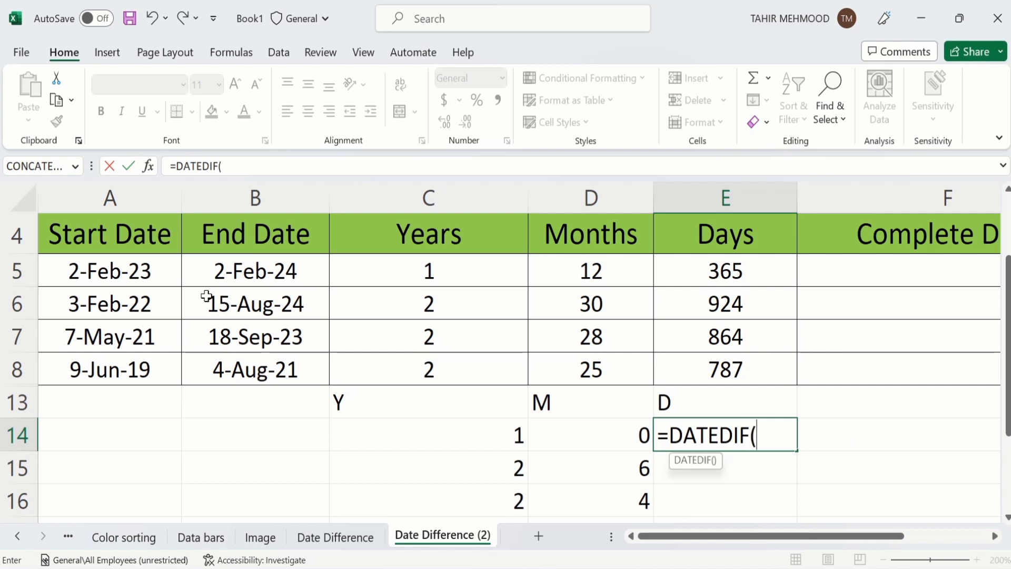
click(151, 270)
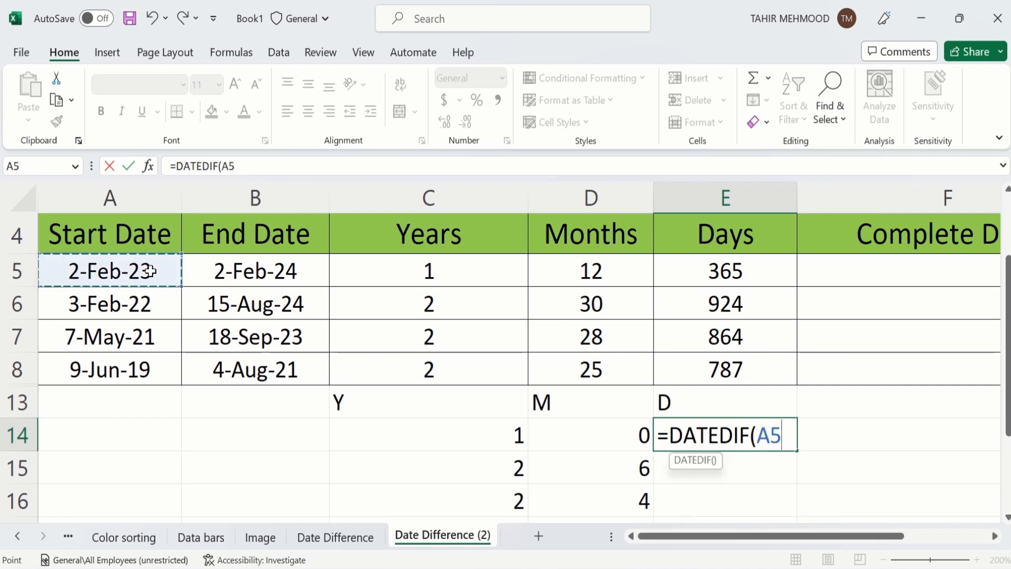
text(,)
click(243, 271)
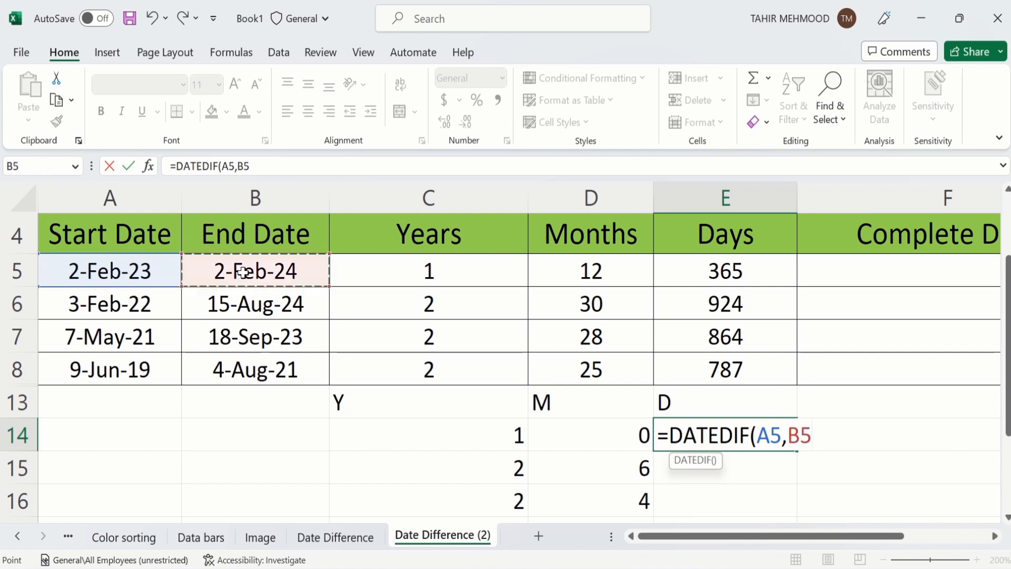
text(,)
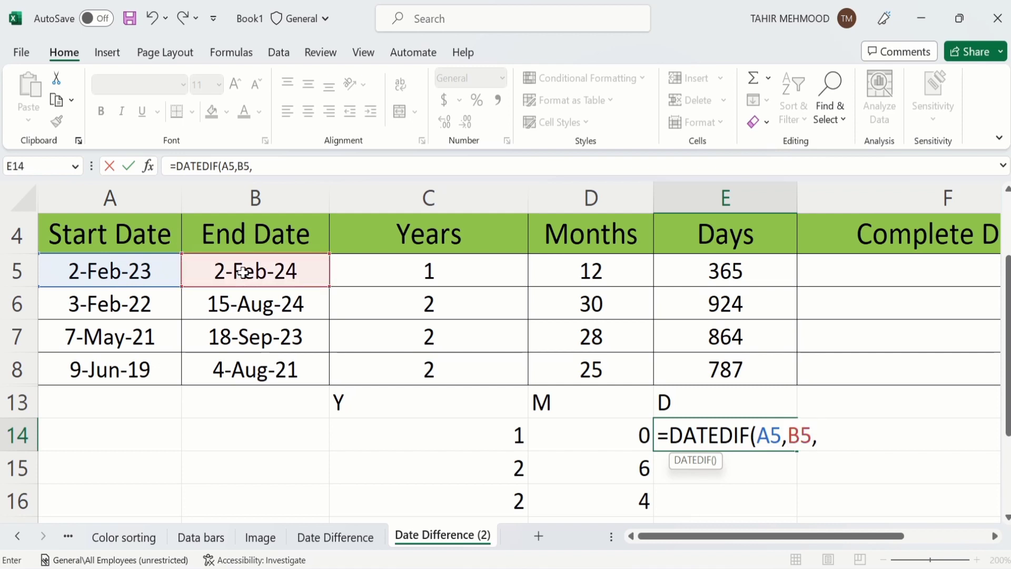
text("MD)
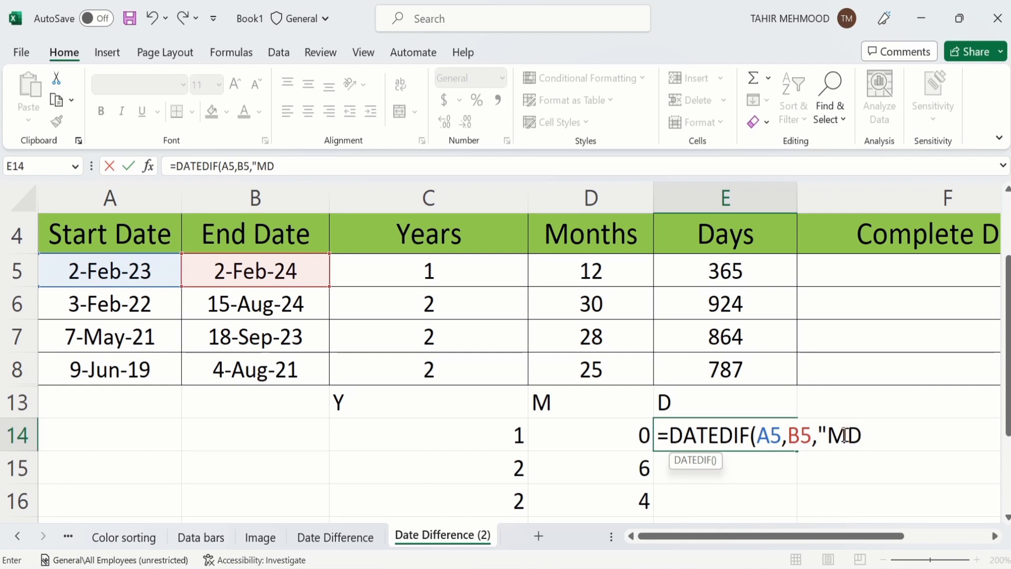
text("))
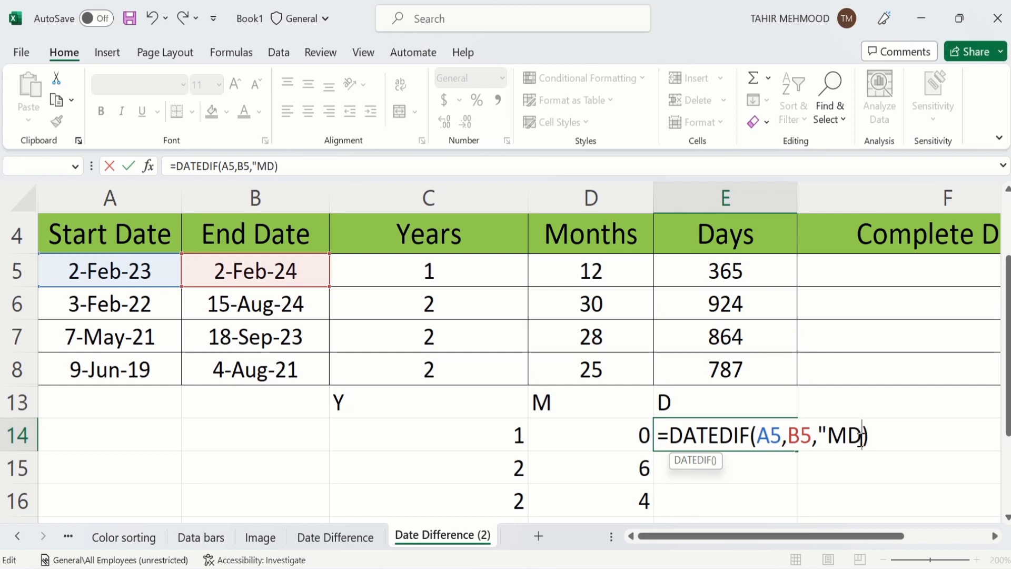
text(")
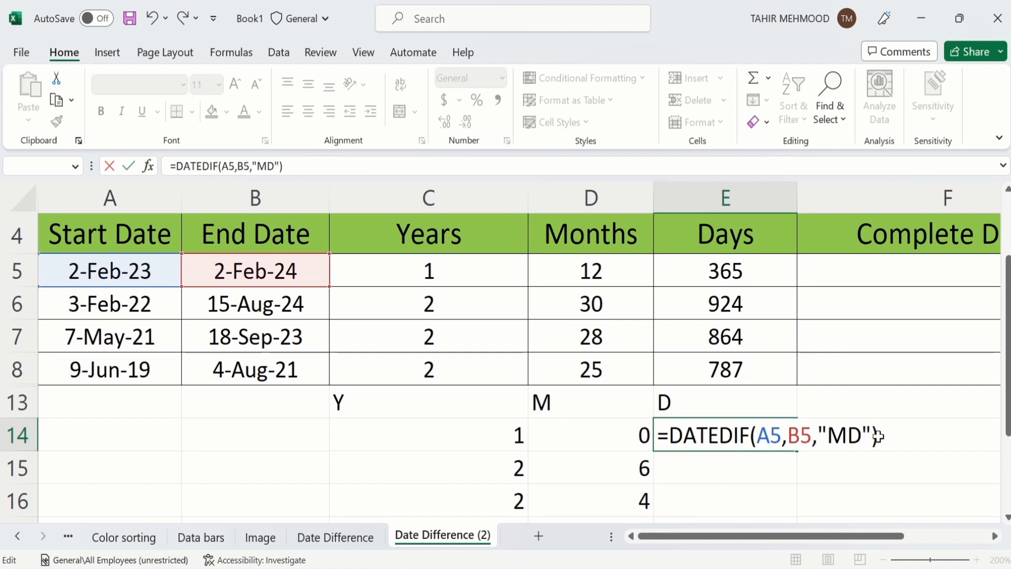
key(Return)
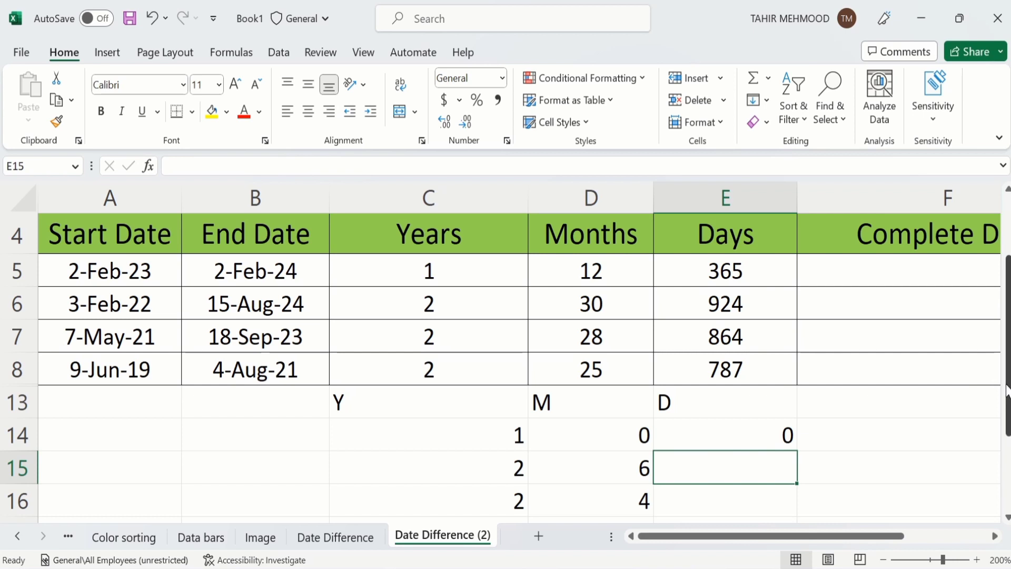
Step: Fill the E14 leftover-days formula down to E17, giving 0, 12, 11, 26
drag(1006, 389, 1006, 416)
click(757, 390)
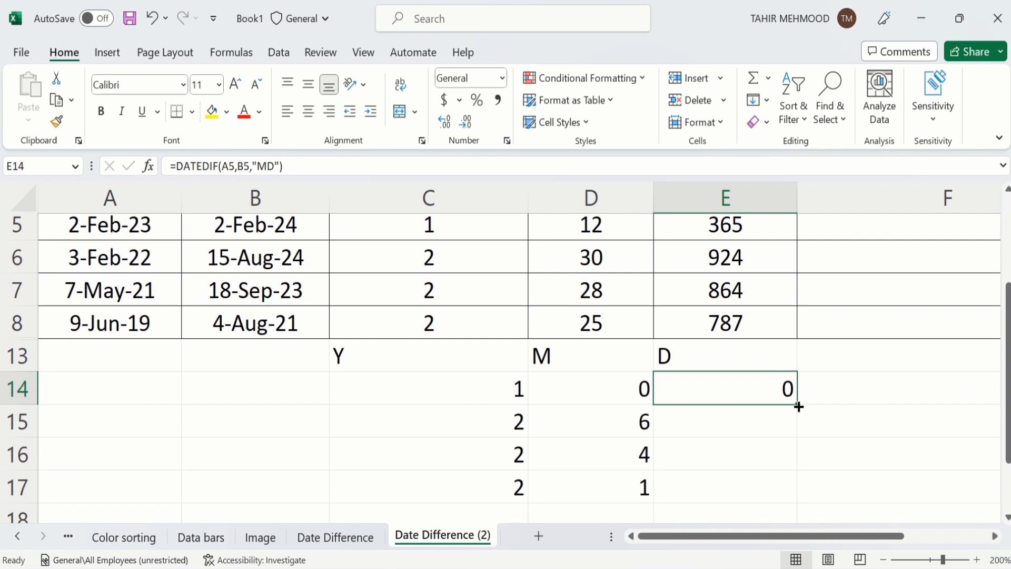
drag(799, 406, 797, 492)
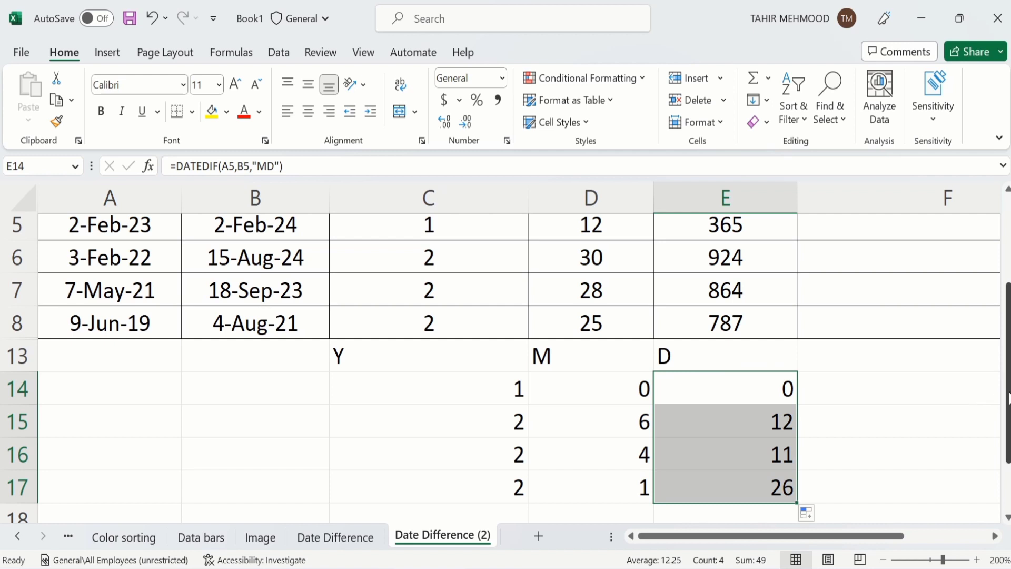
drag(1008, 399, 1008, 350)
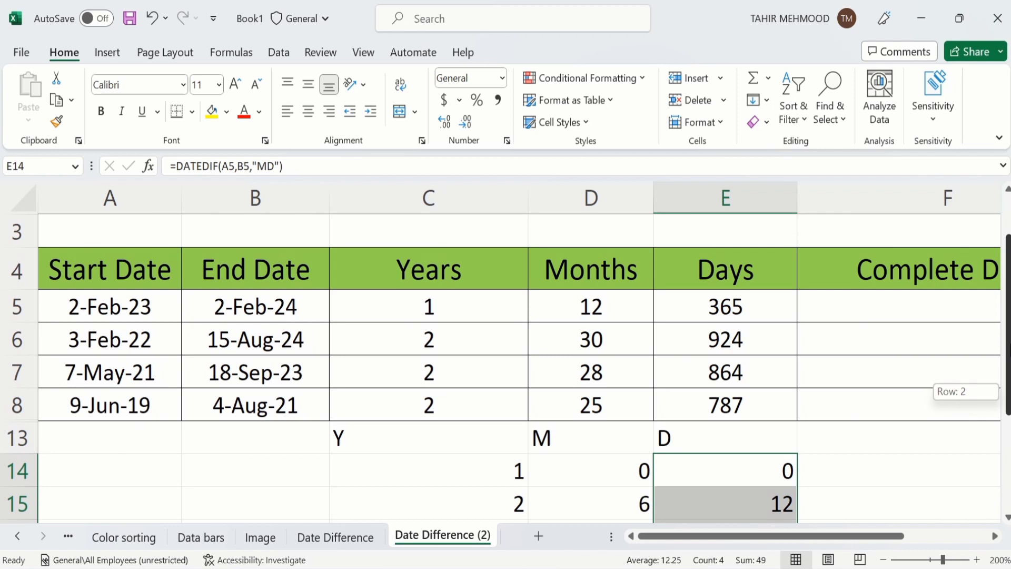
drag(1008, 350, 1008, 350)
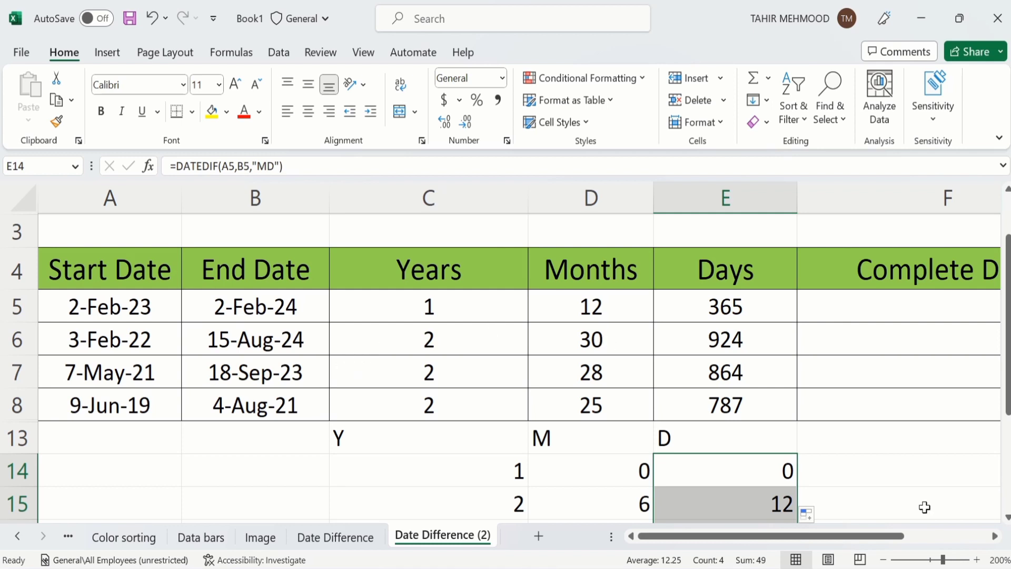
drag(882, 539, 900, 541)
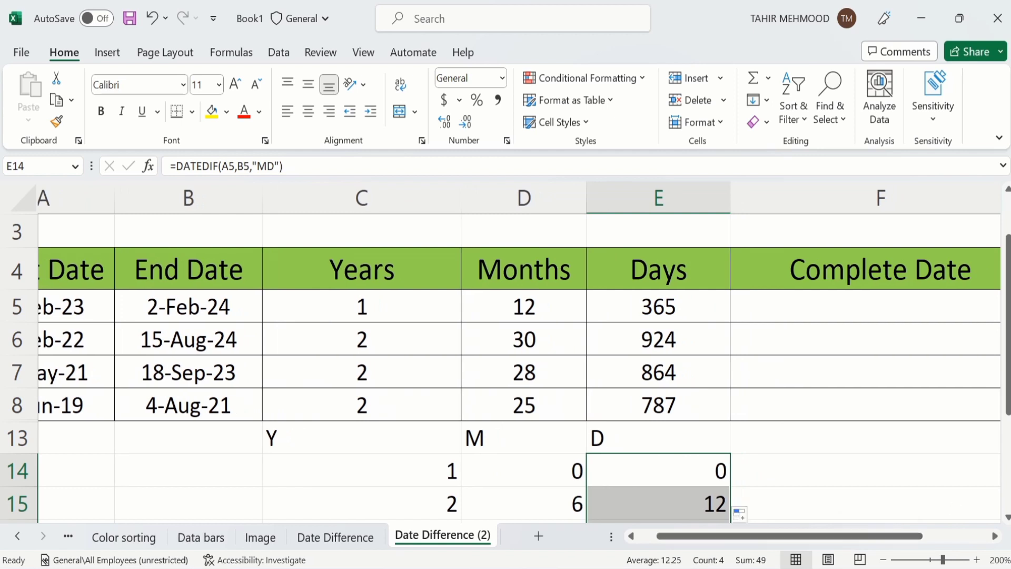
click(792, 302)
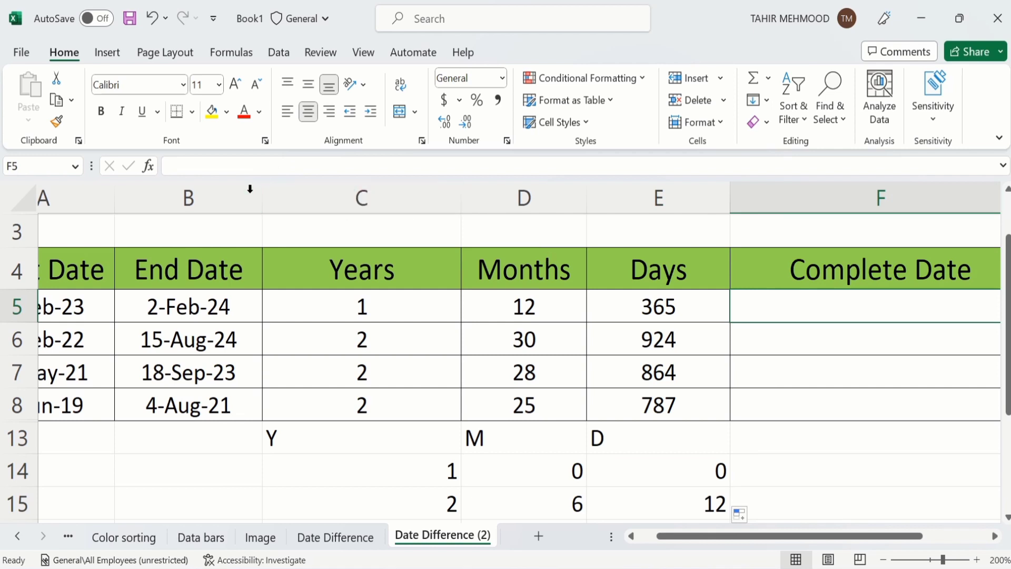
Step: Insert the CONCATENATE function into F5 through the Insert Function search
click(149, 166)
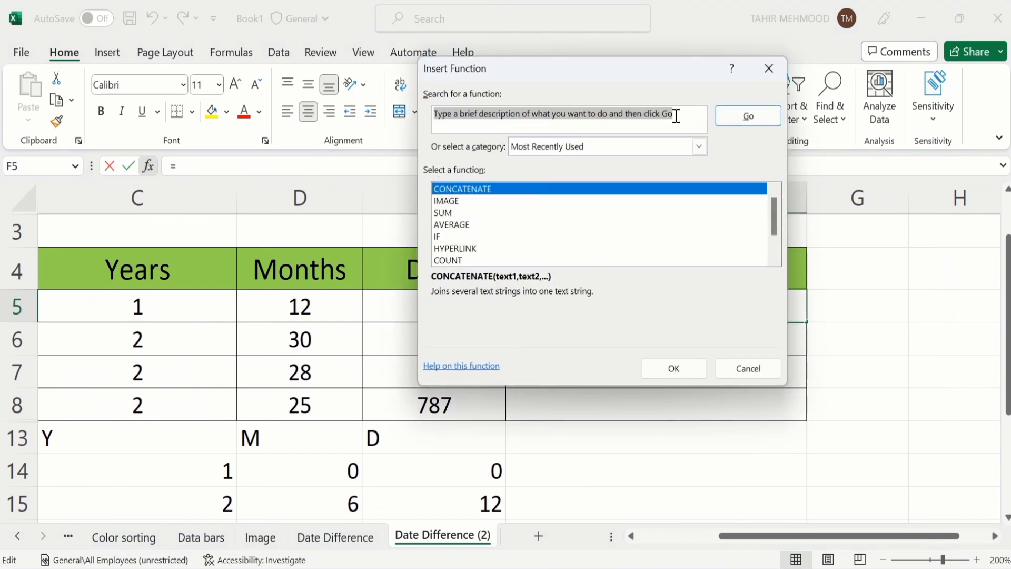
key(BackSpace)
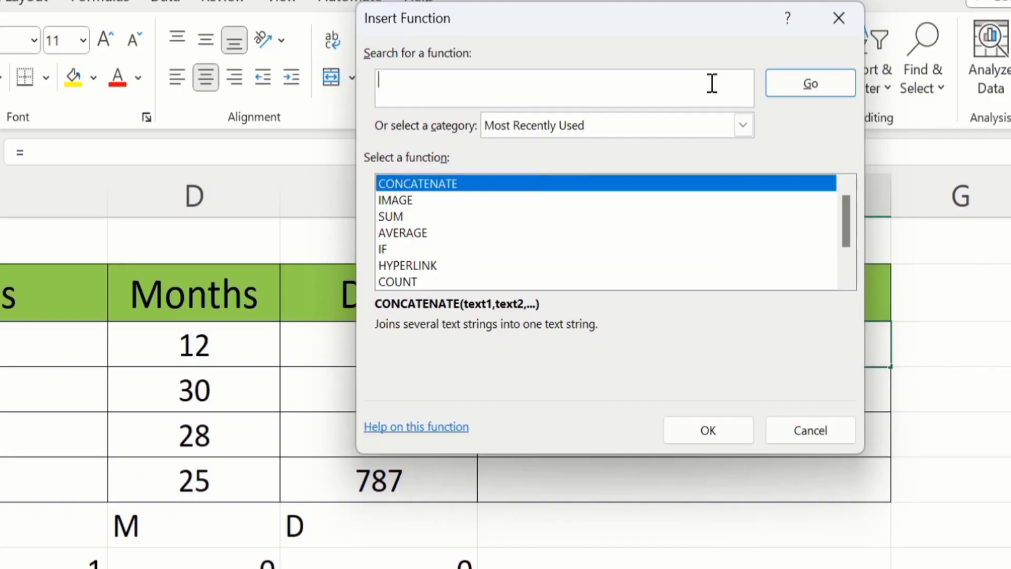
text(CONCATENATE)
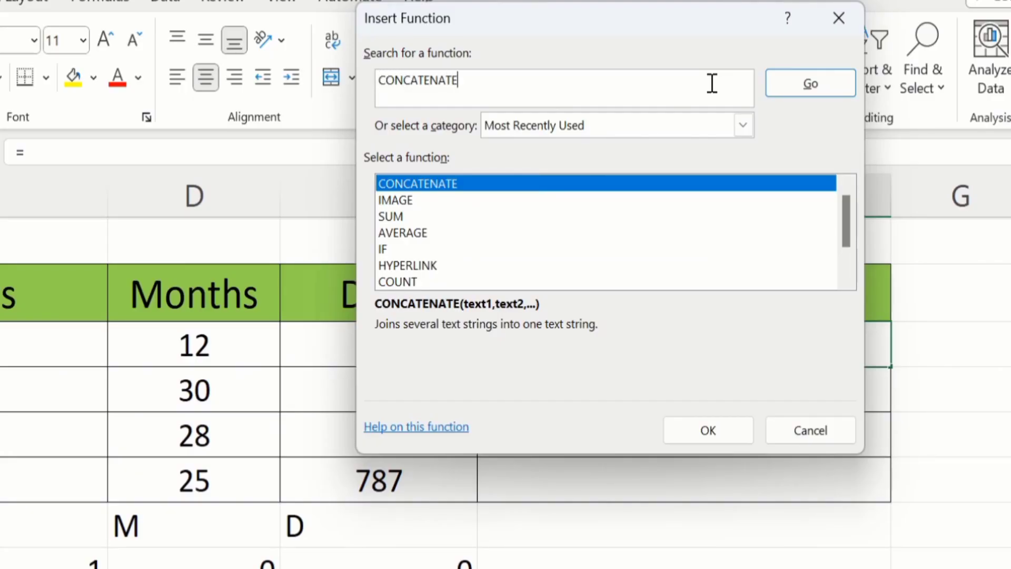
key(Return)
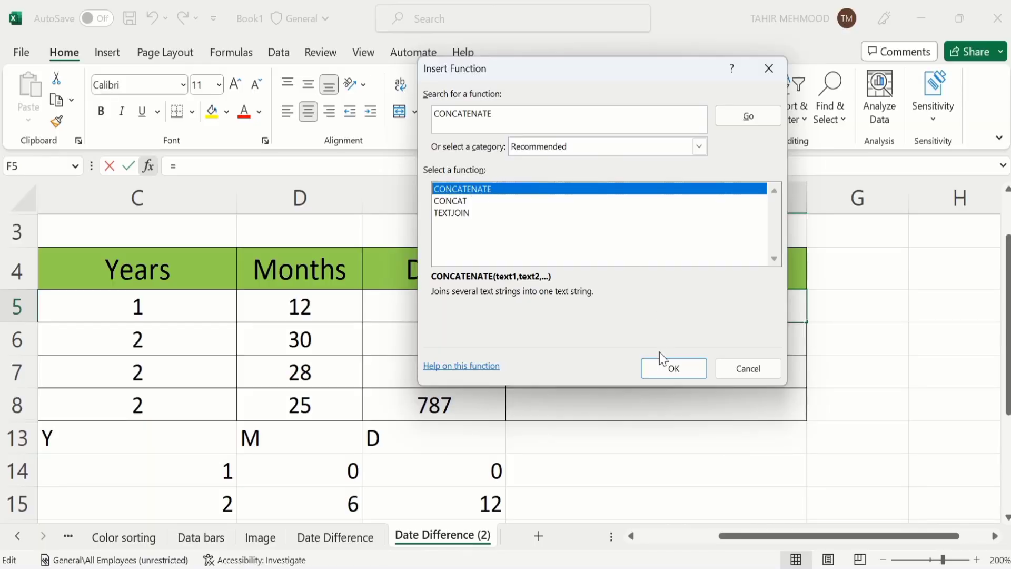
click(674, 372)
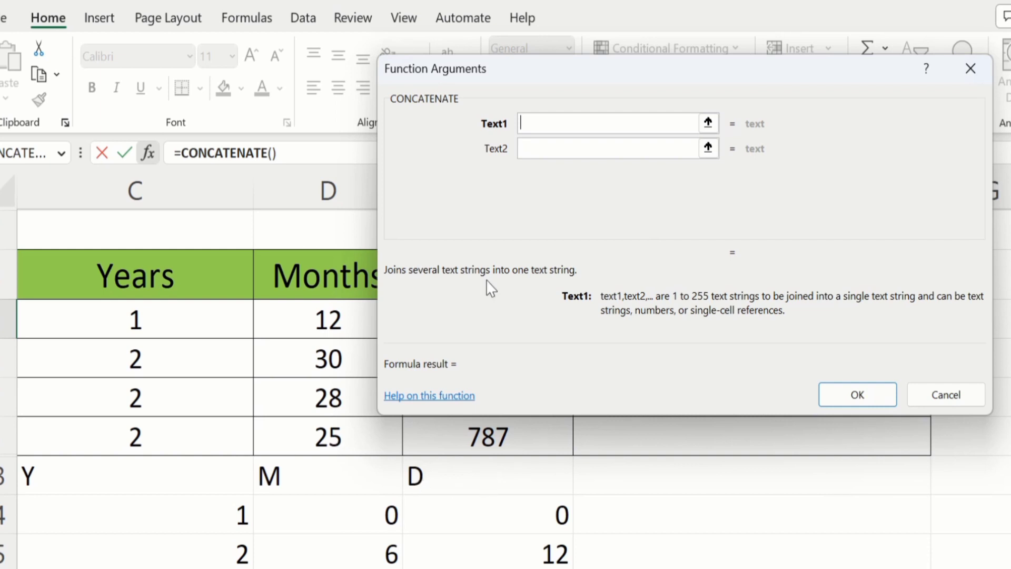
Step: Set CONCATENATE's arguments to C14, a space, Years, a comma and a space
click(223, 521)
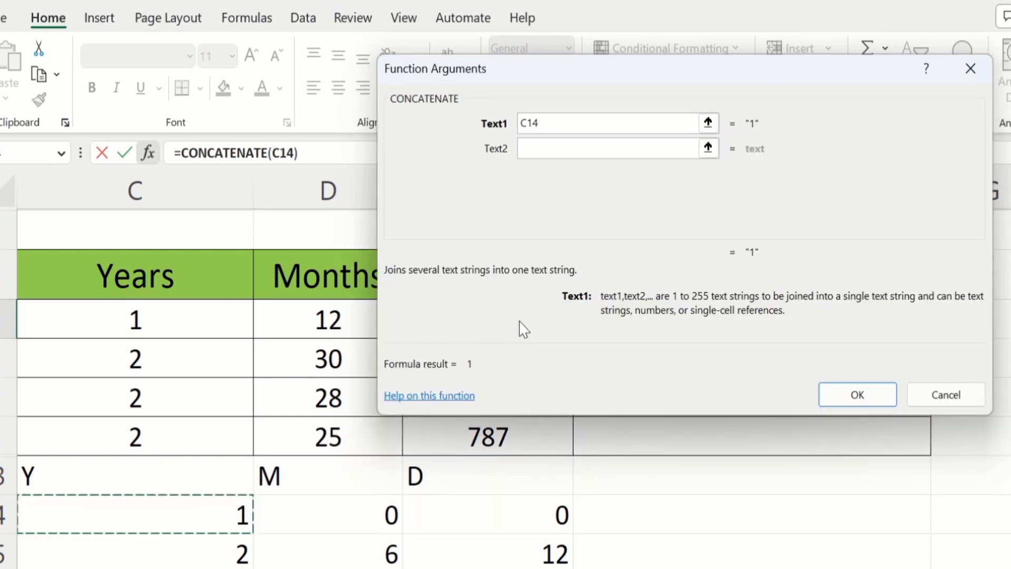
click(539, 148)
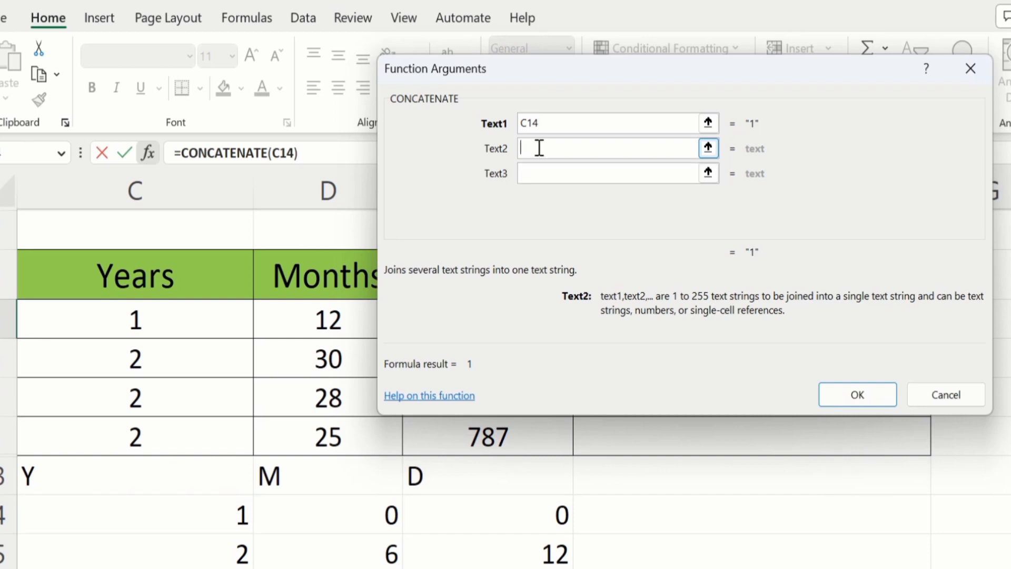
text(" ")
click(541, 171)
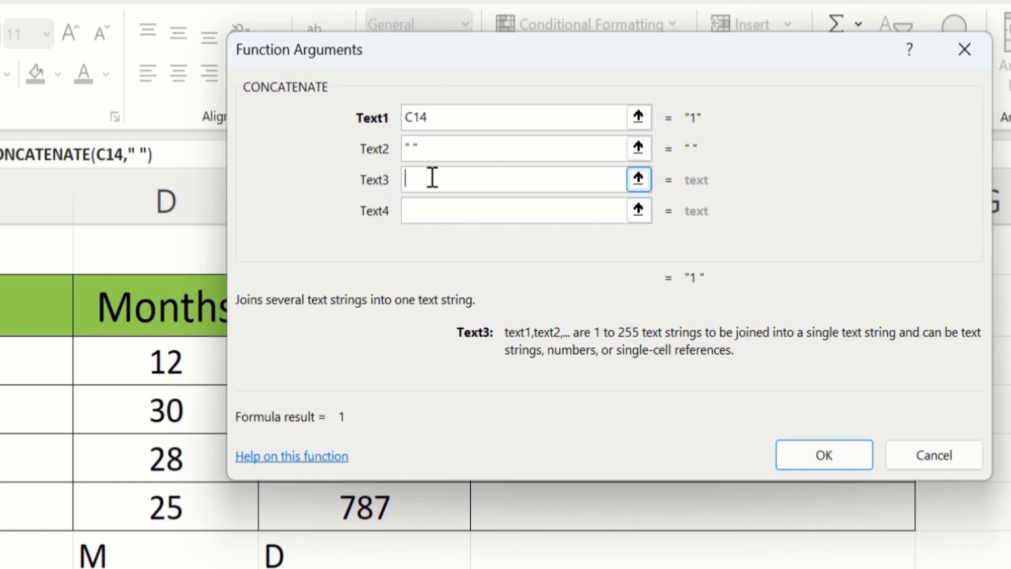
text(Year)
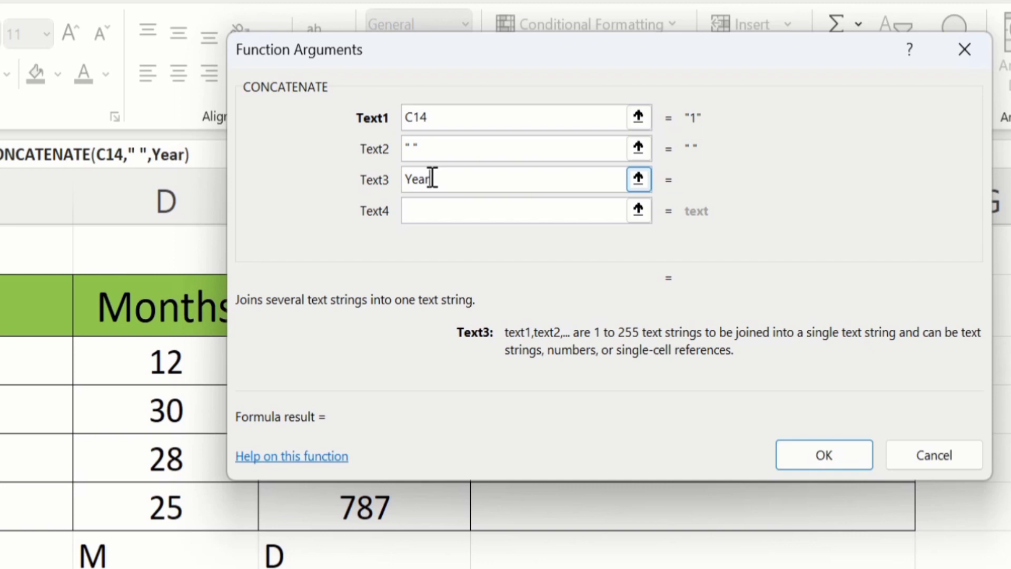
text(s)
click(429, 209)
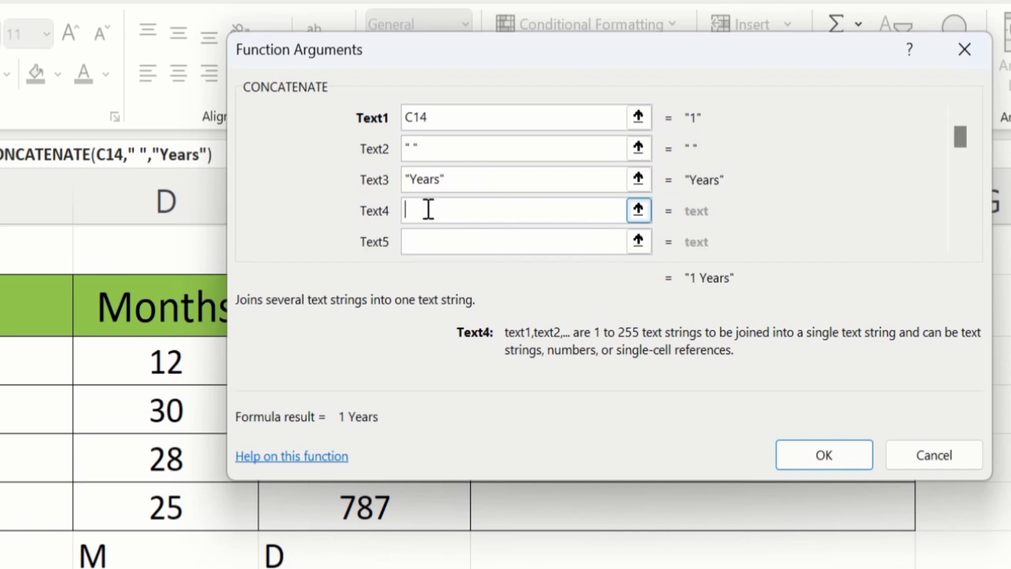
text(,)
click(427, 240)
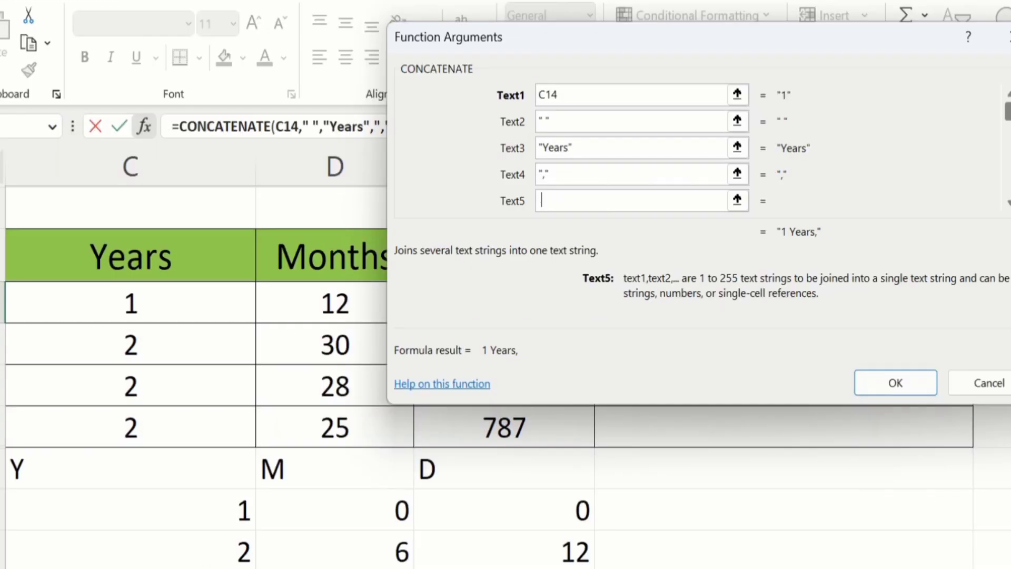
drag(1009, 111, 1009, 119)
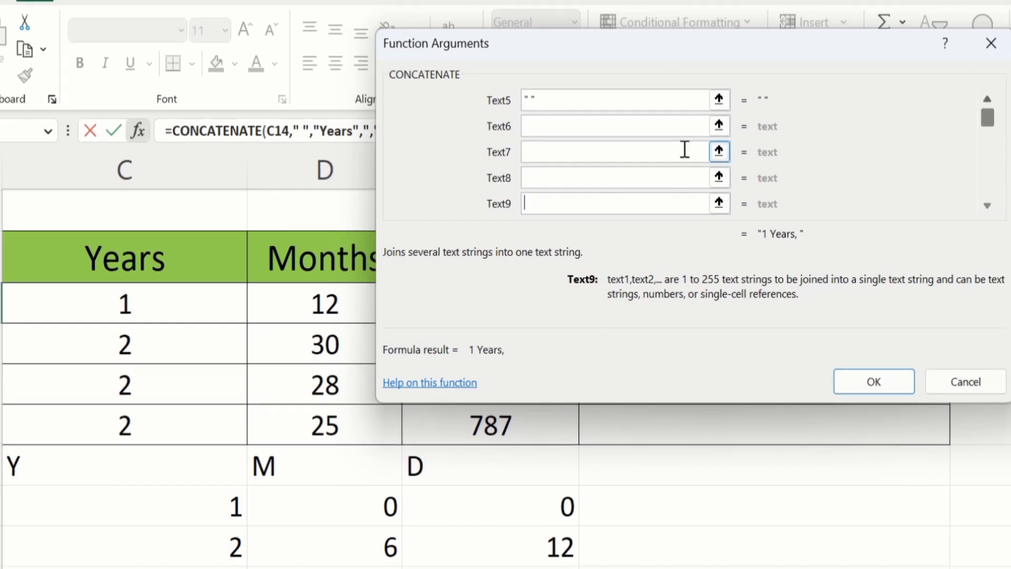
Step: Append D14, a space, 'Months' and a comma as CONCATENATE arguments Text6–Text9
click(540, 125)
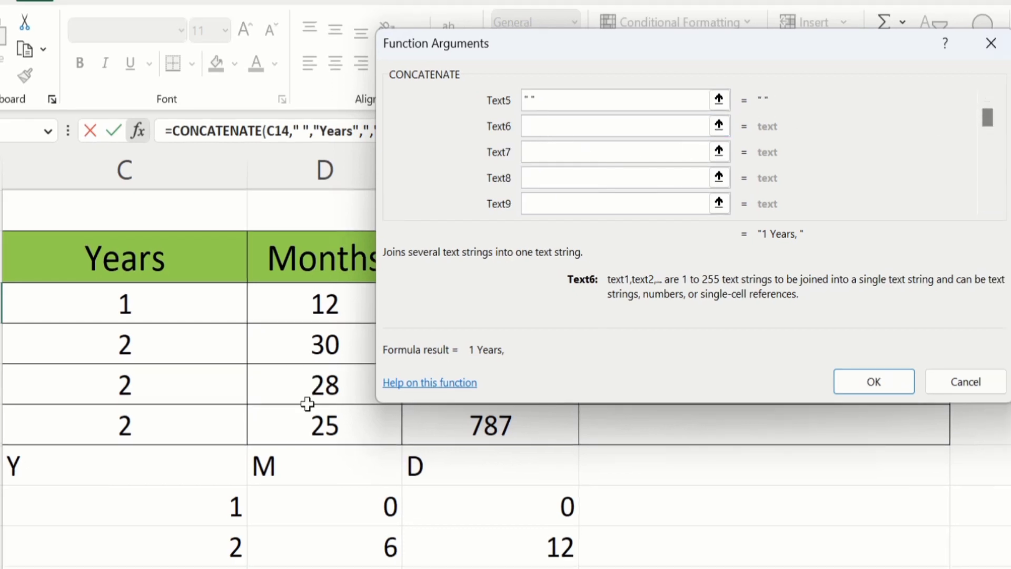
click(336, 510)
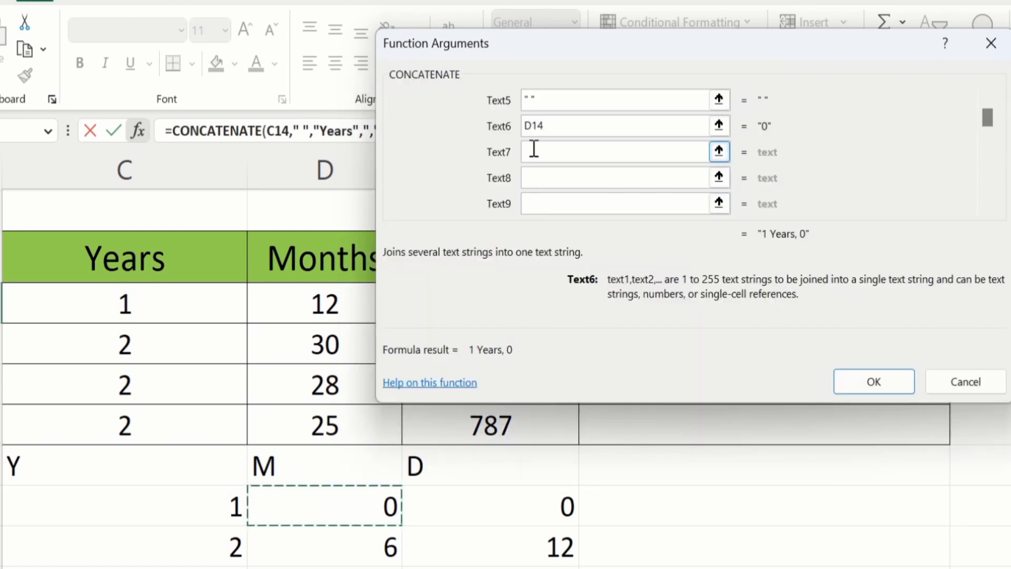
click(533, 151)
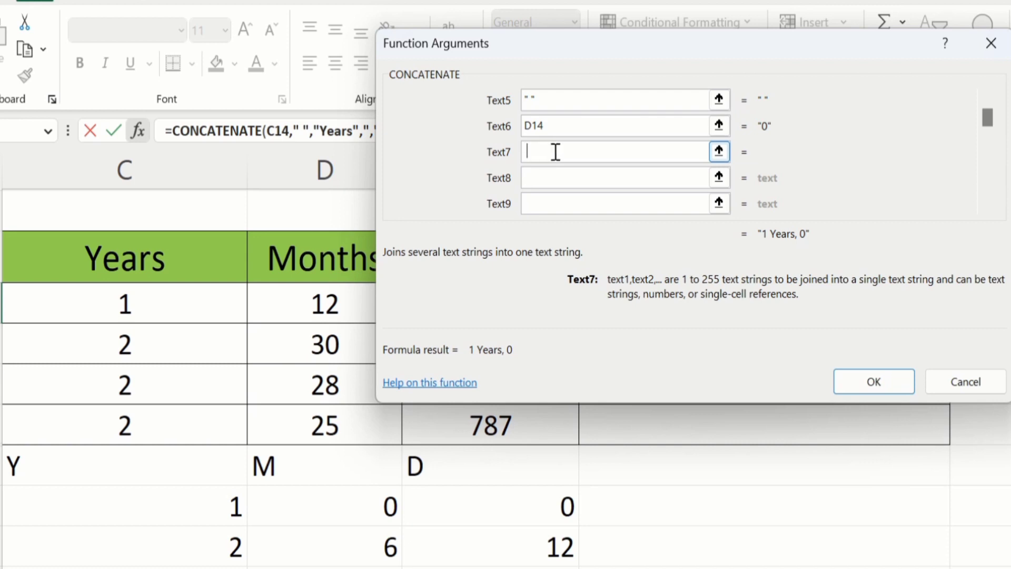
click(538, 178)
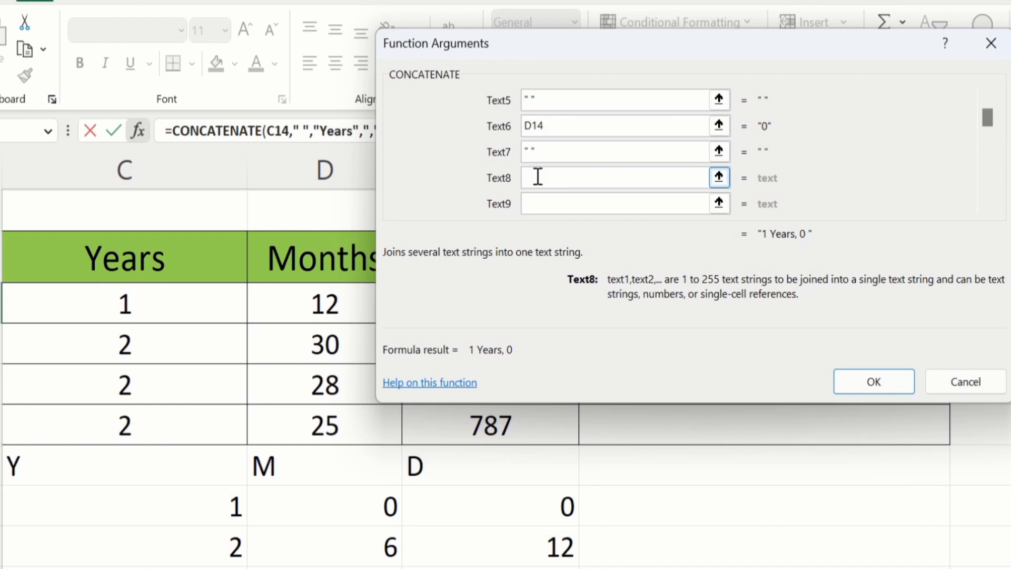
text(Mon)
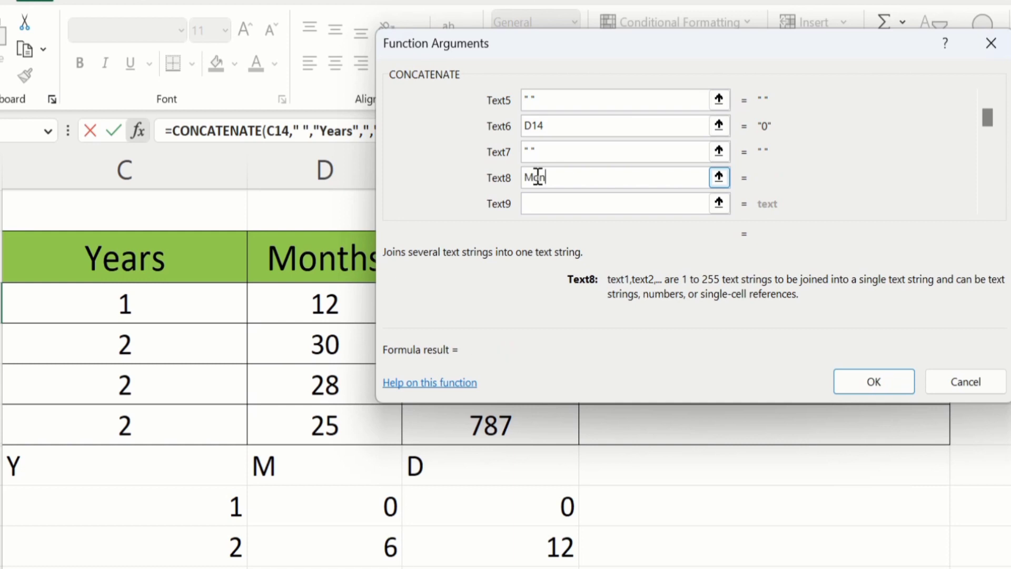
text(ths)
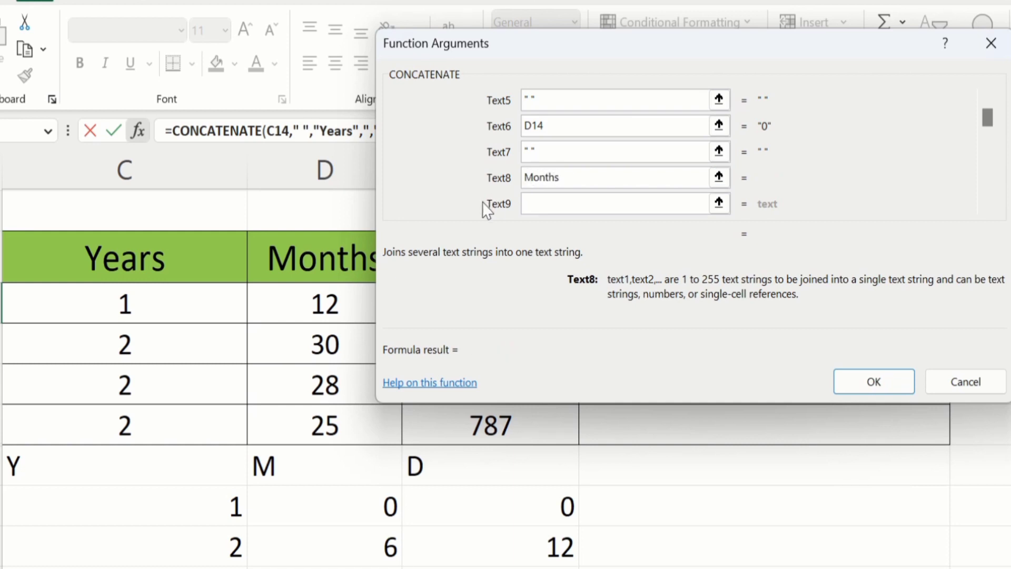
click(537, 204)
click(537, 204)
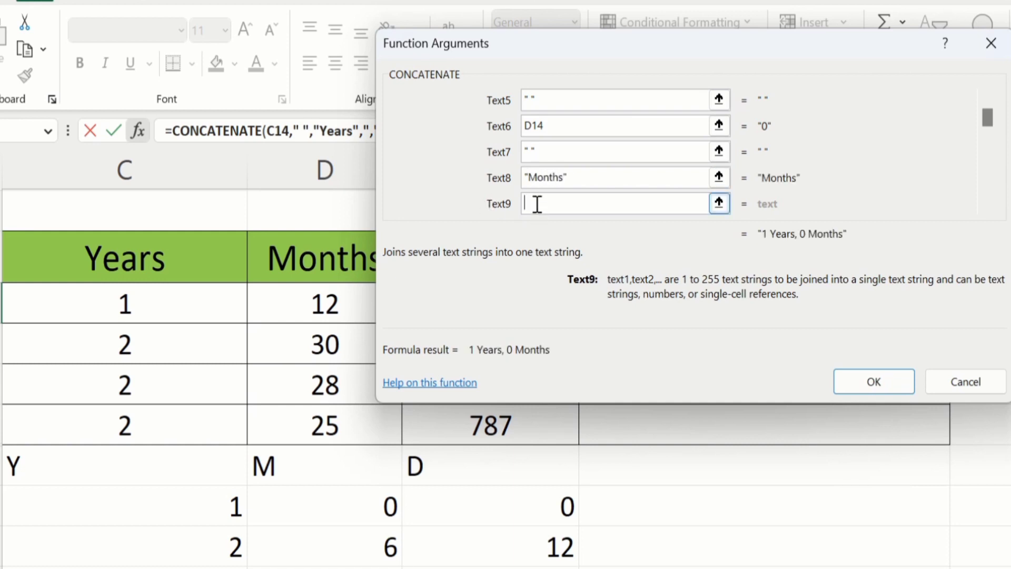
text(,)
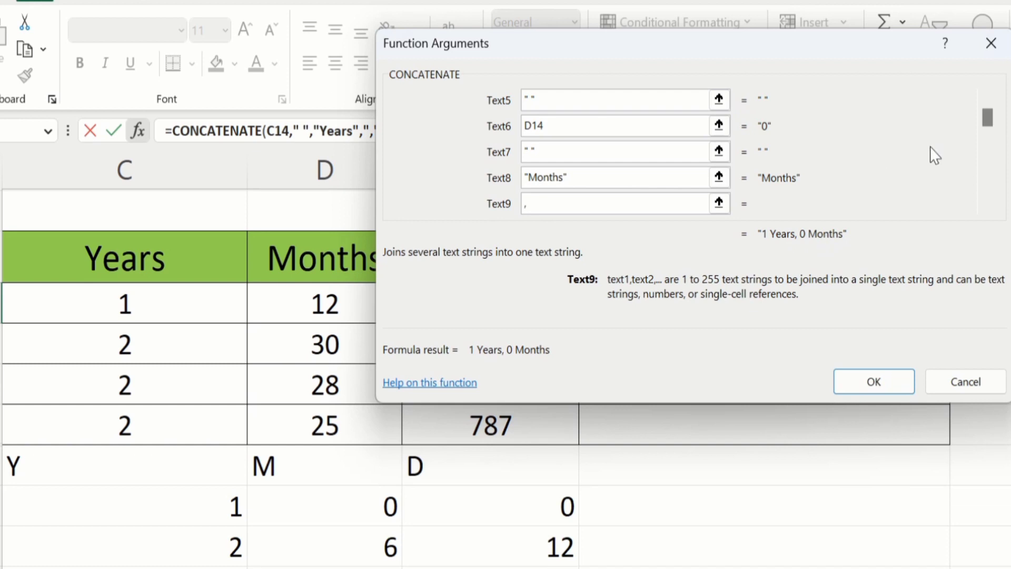
click(988, 206)
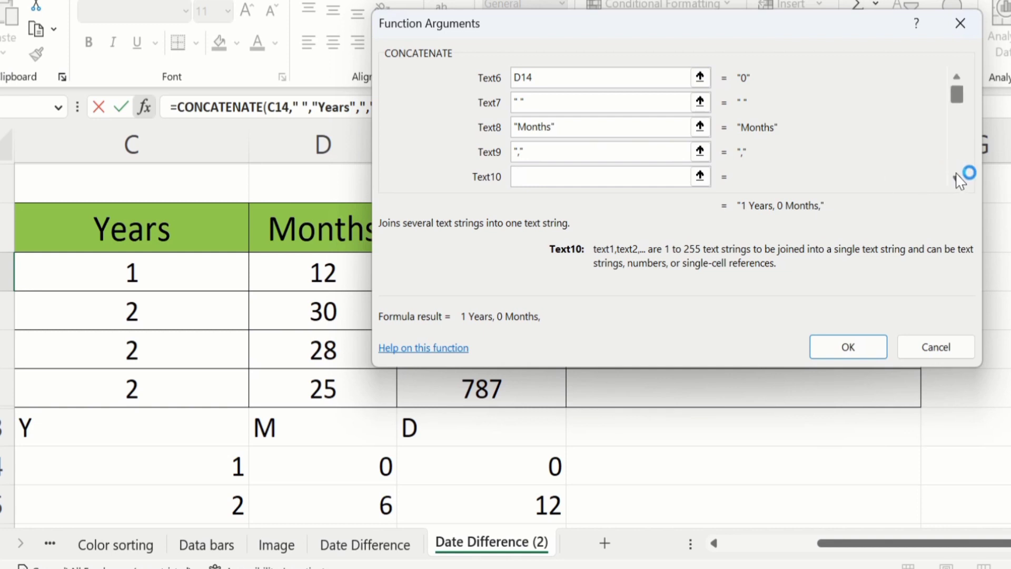
Step: Add a space, E14, a space and 'Days' as the final arguments, then confirm the formula
key(Tab)
key(Tab)
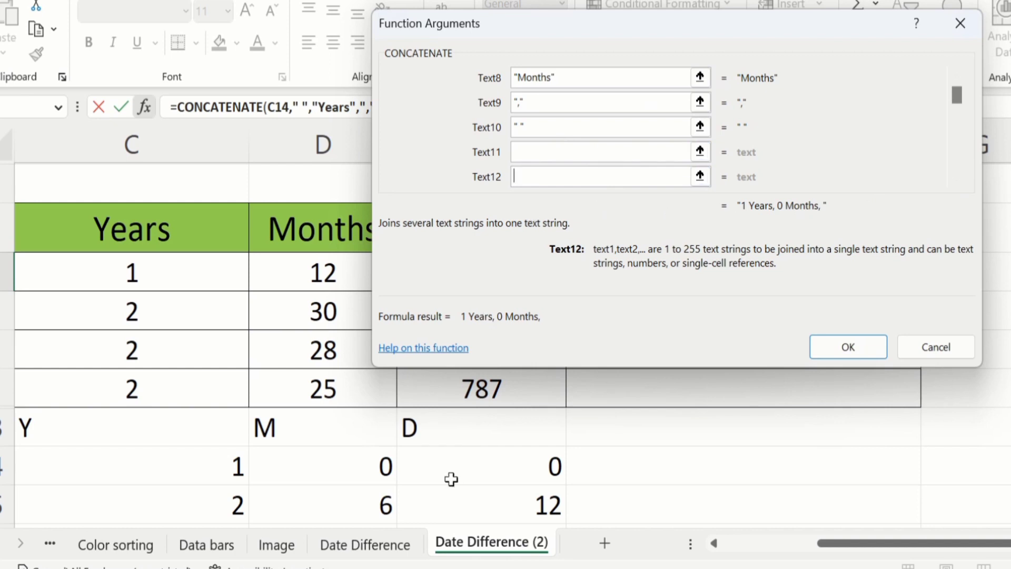
click(536, 149)
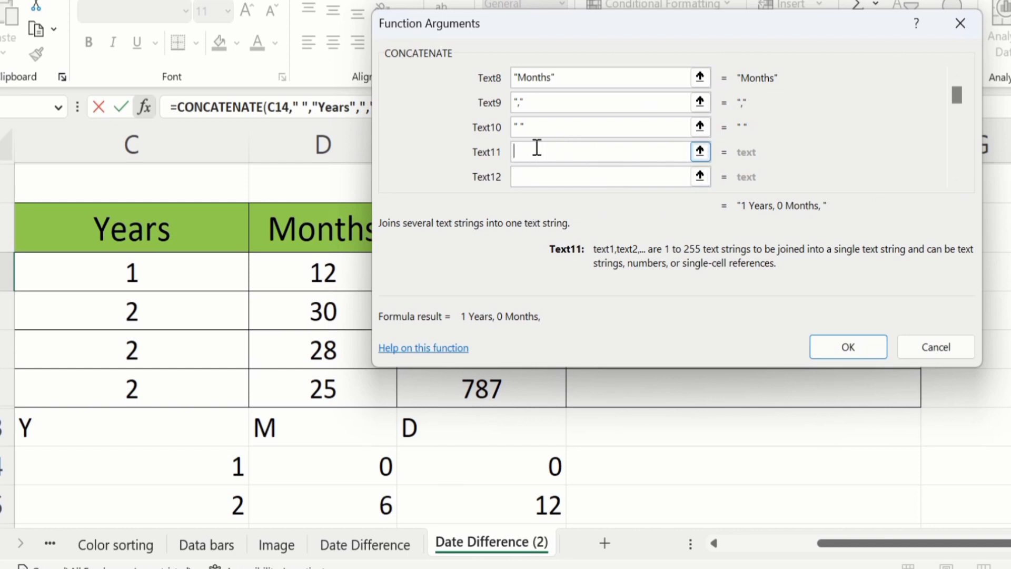
click(481, 463)
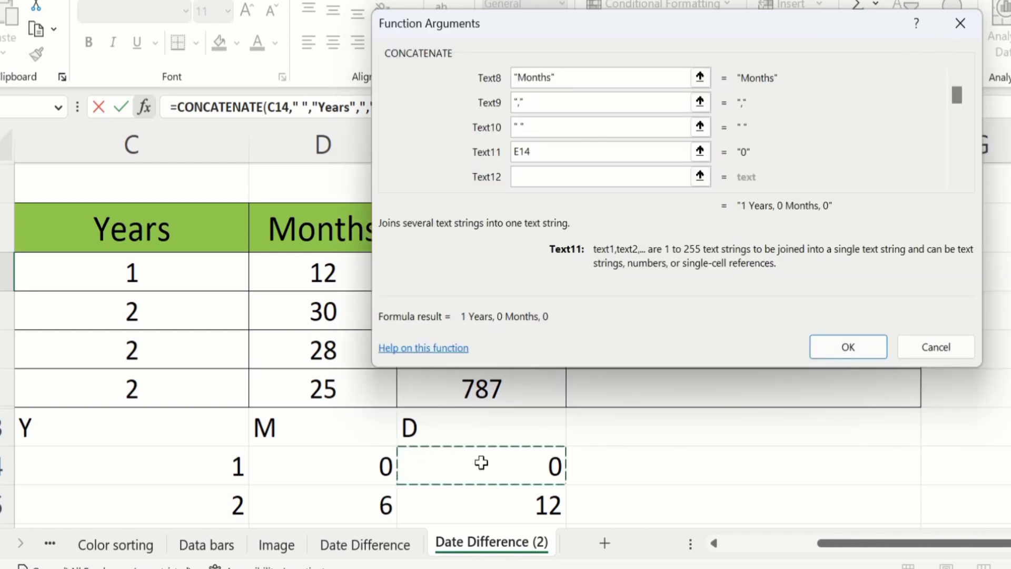
click(531, 177)
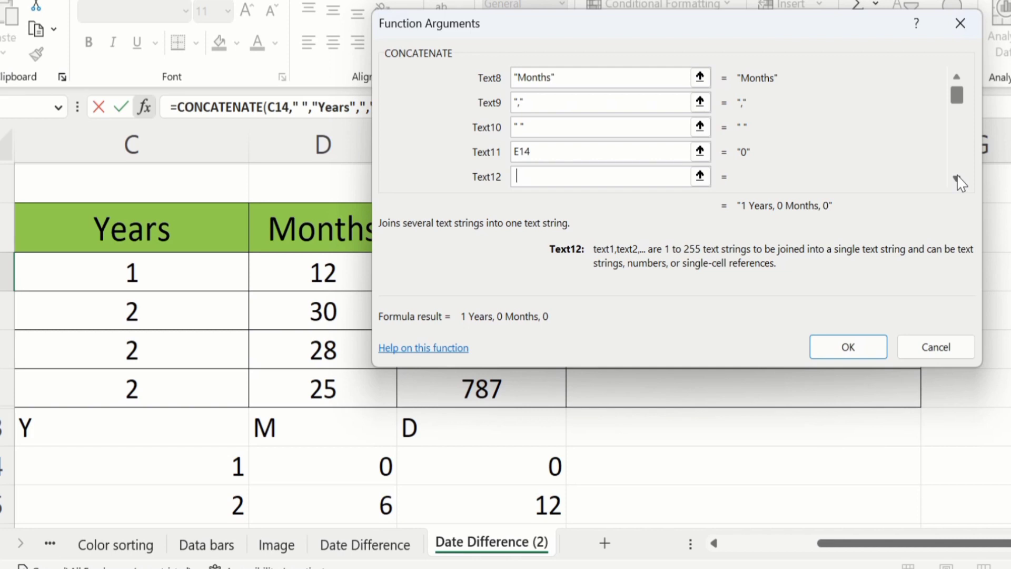
text(" ")
key(Tab)
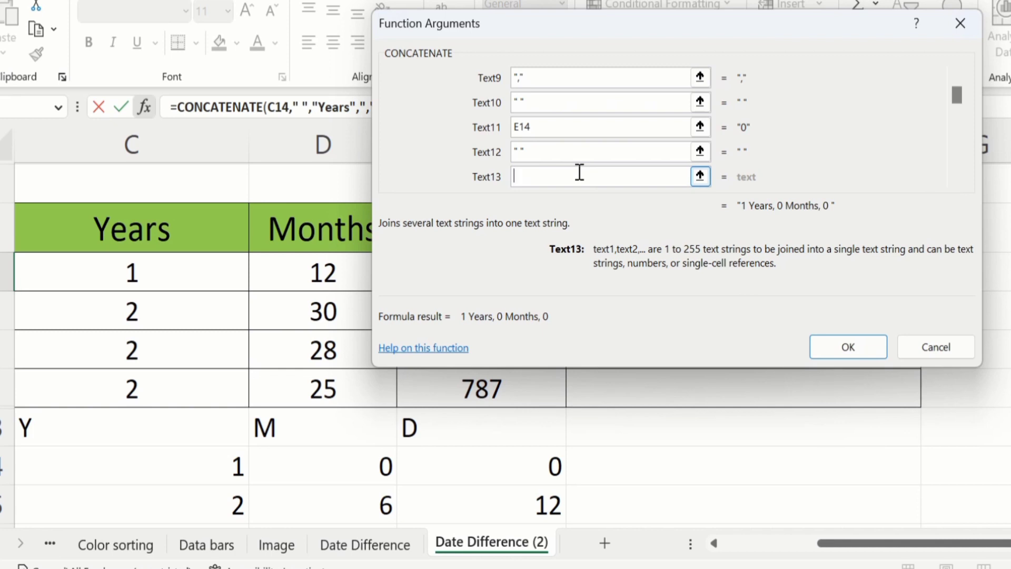
text(Days)
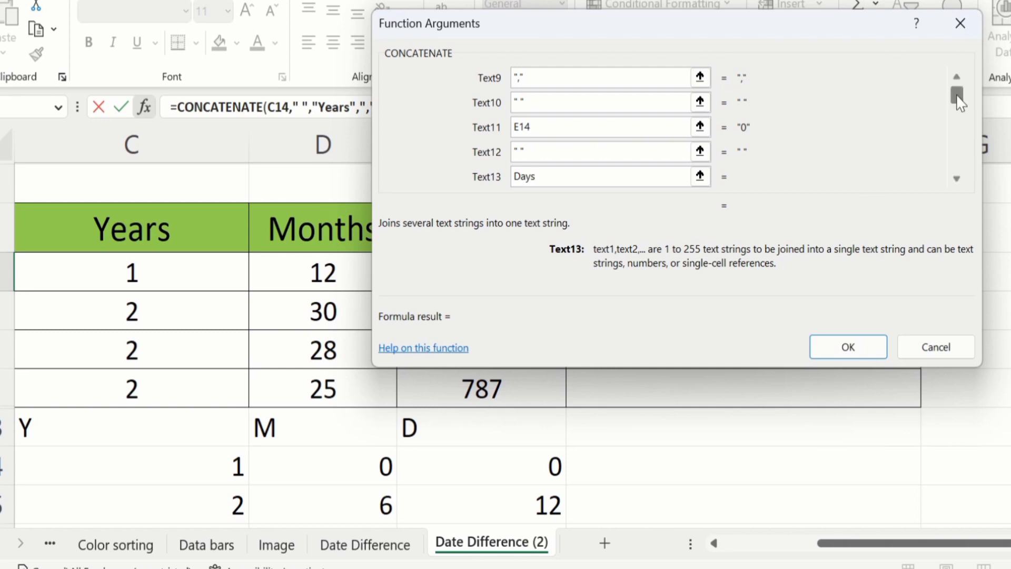
drag(959, 103, 958, 177)
click(847, 346)
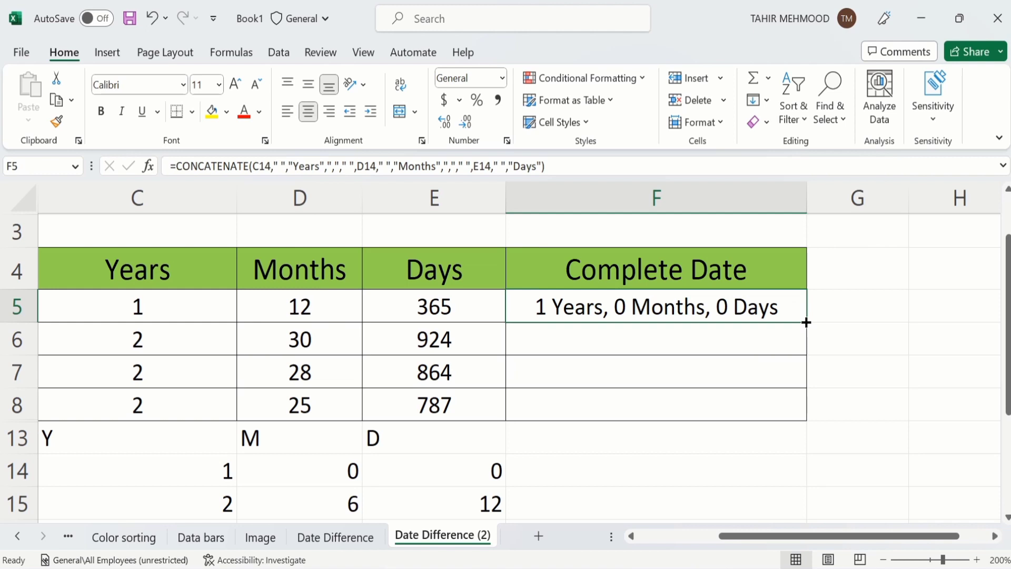
Step: Copy F5's Complete Date formula down through F6:F8
drag(806, 323, 797, 409)
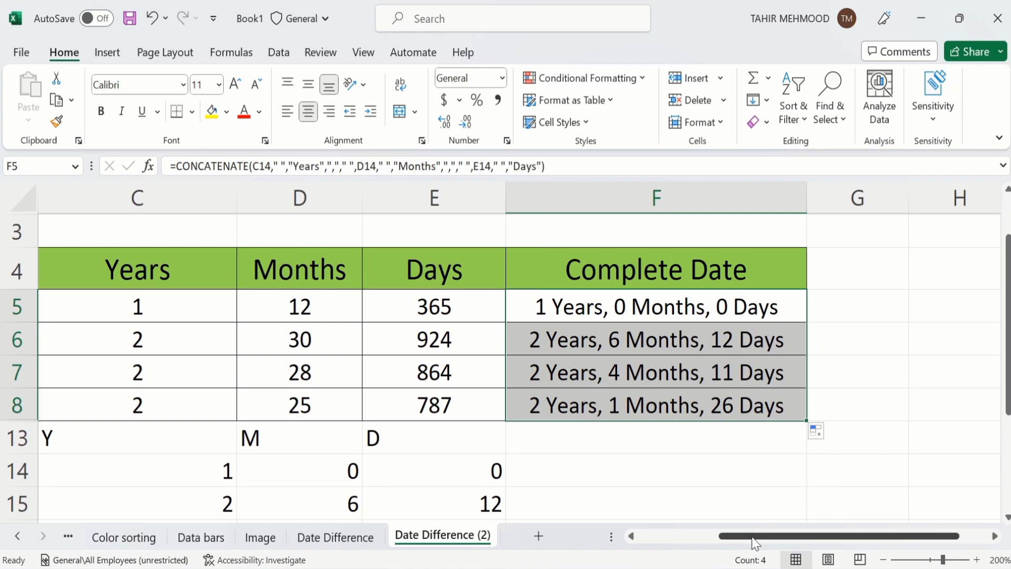
drag(755, 542, 691, 539)
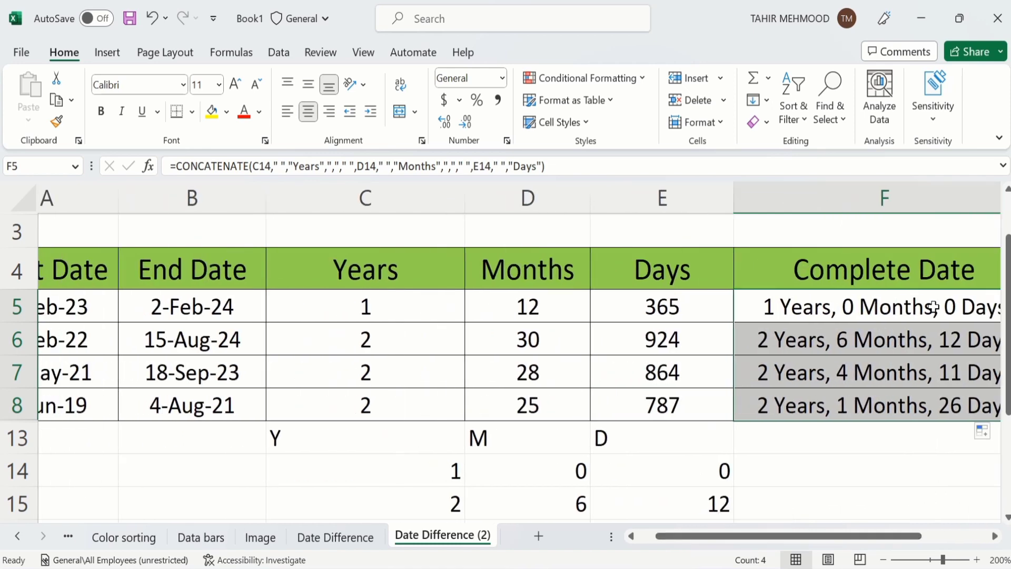
drag(1006, 308, 1006, 358)
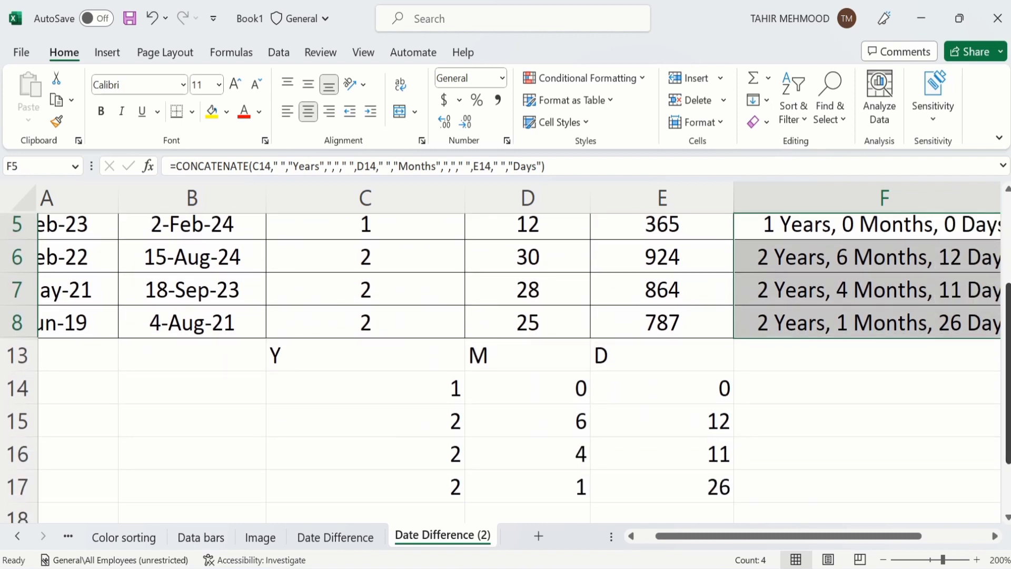
Step: Select rows 13 to 17 and hide them
click(17, 358)
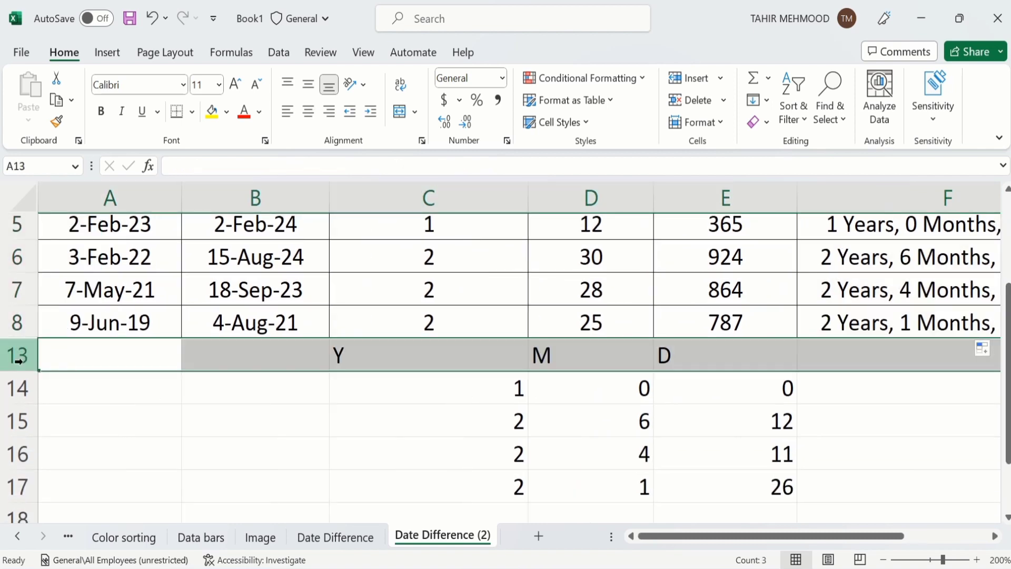
drag(18, 361, 21, 421)
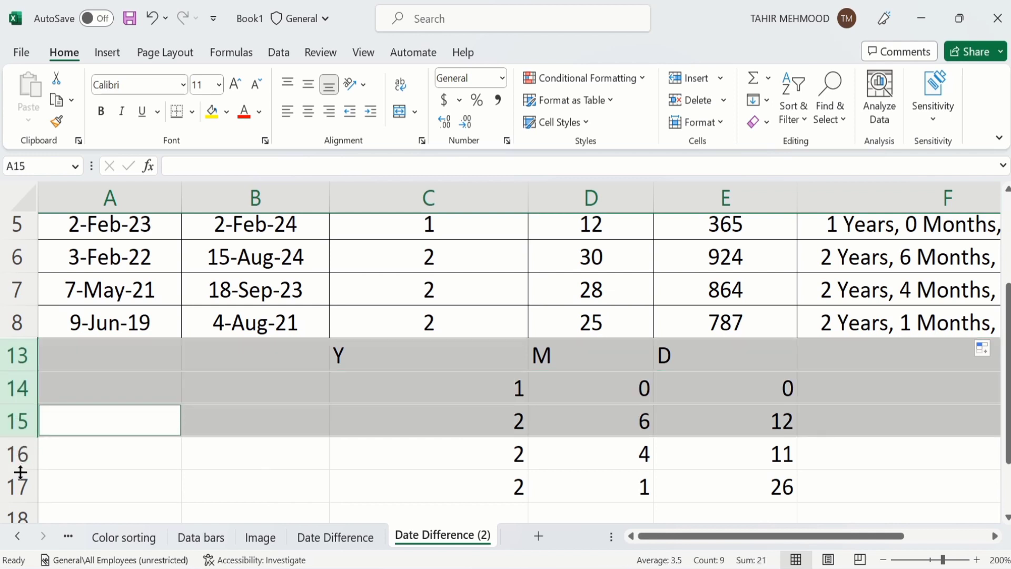
shift+click(11, 451)
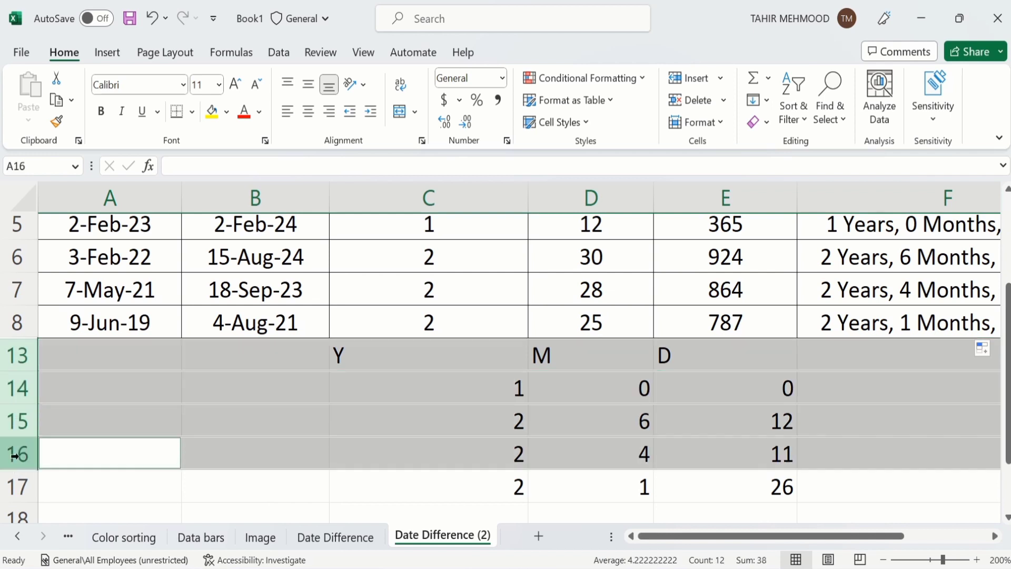
shift+click(17, 493)
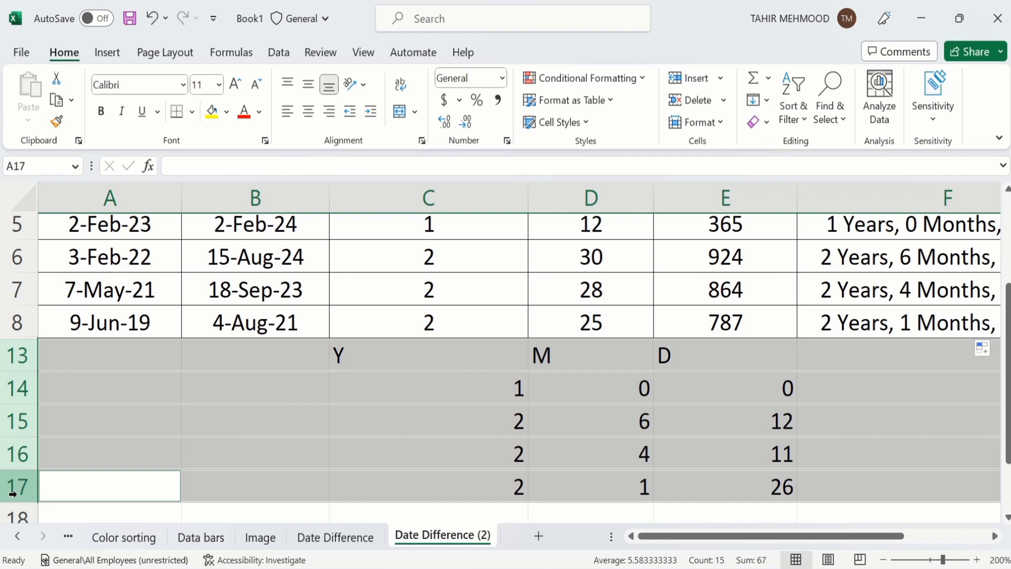
right_click(19, 451)
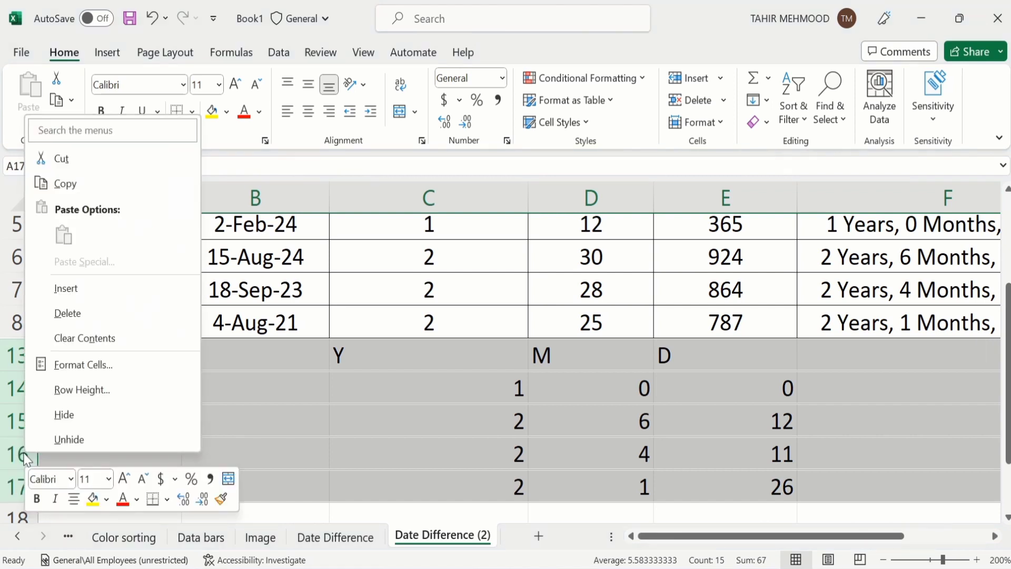
click(79, 412)
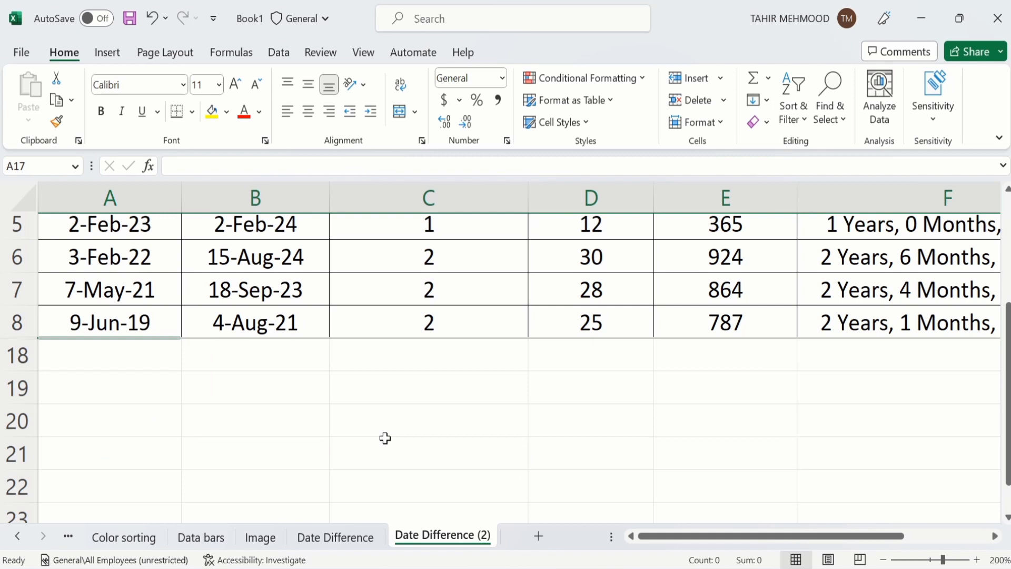